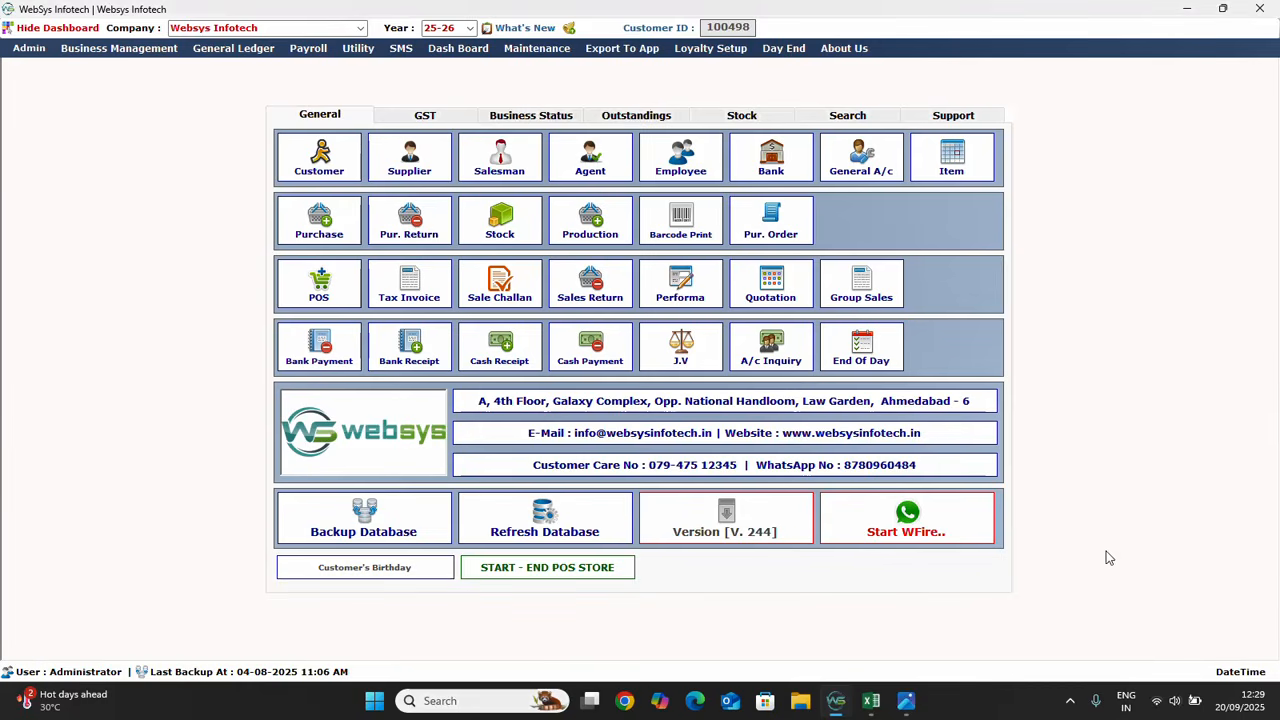
Read the GST rate change article in the MRP Change.jpeg image, then return to WebSys.
left_click(910, 706)
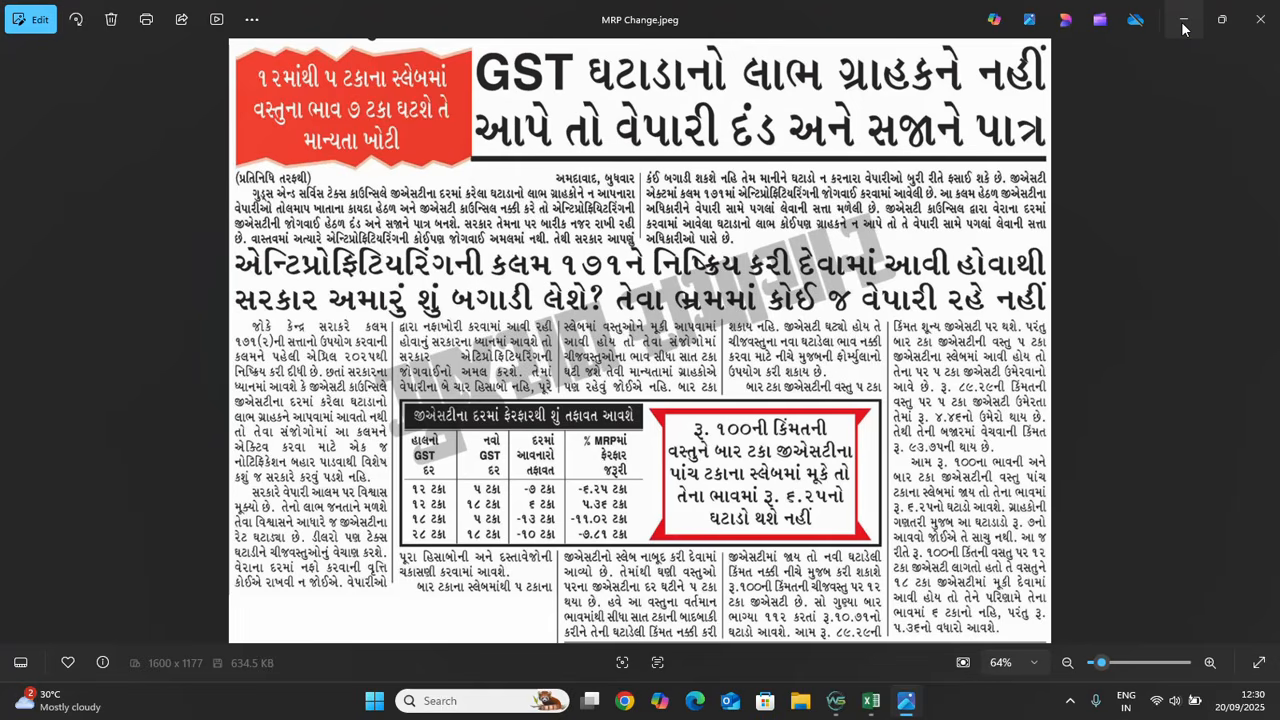
left_click(837, 703)
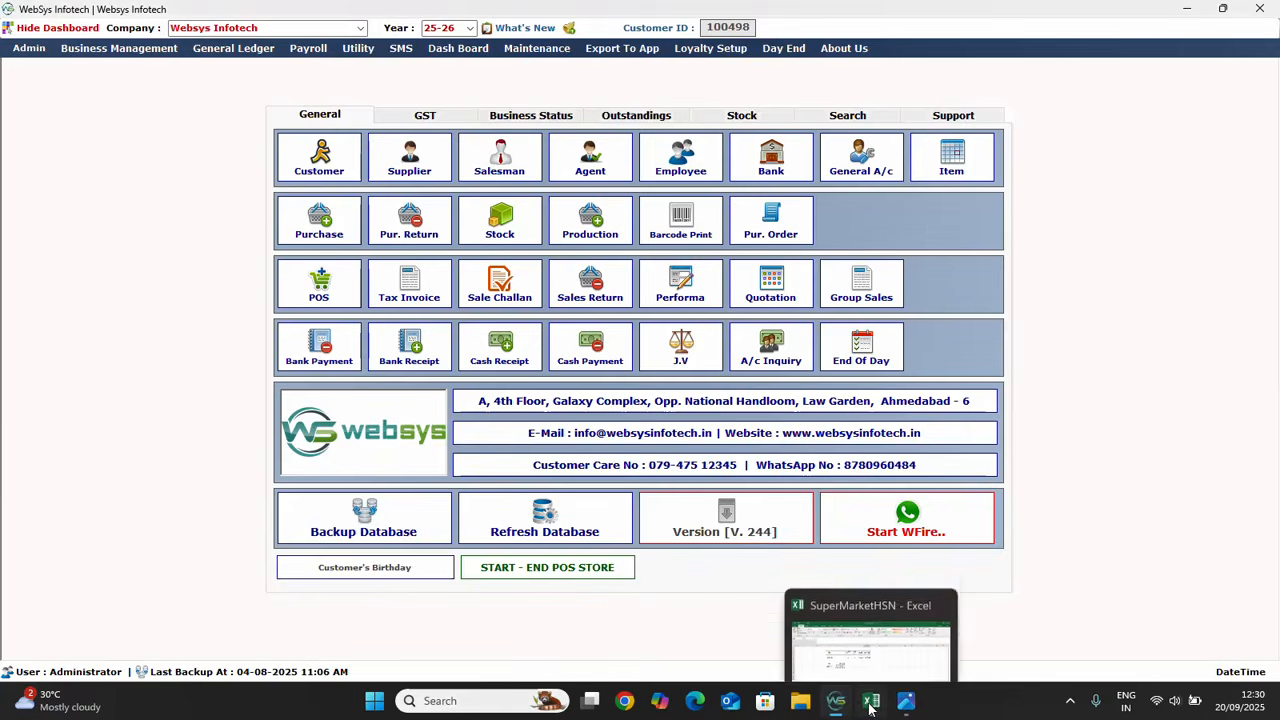
Switch to the SuperMarketHSN workbook in Excel and select the HSN code in cell G9.
left_click(870, 703)
left_click(389, 373)
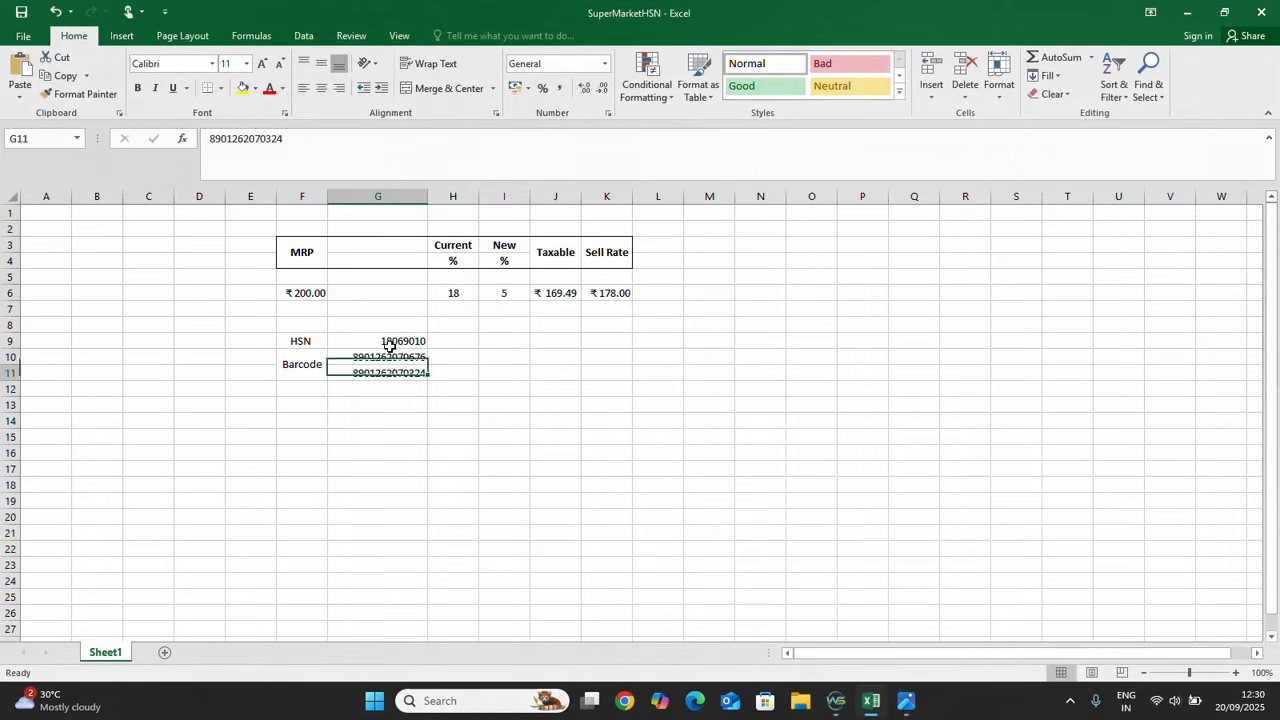
double_click(377, 341)
left_click_drag(377, 341, 428, 341)
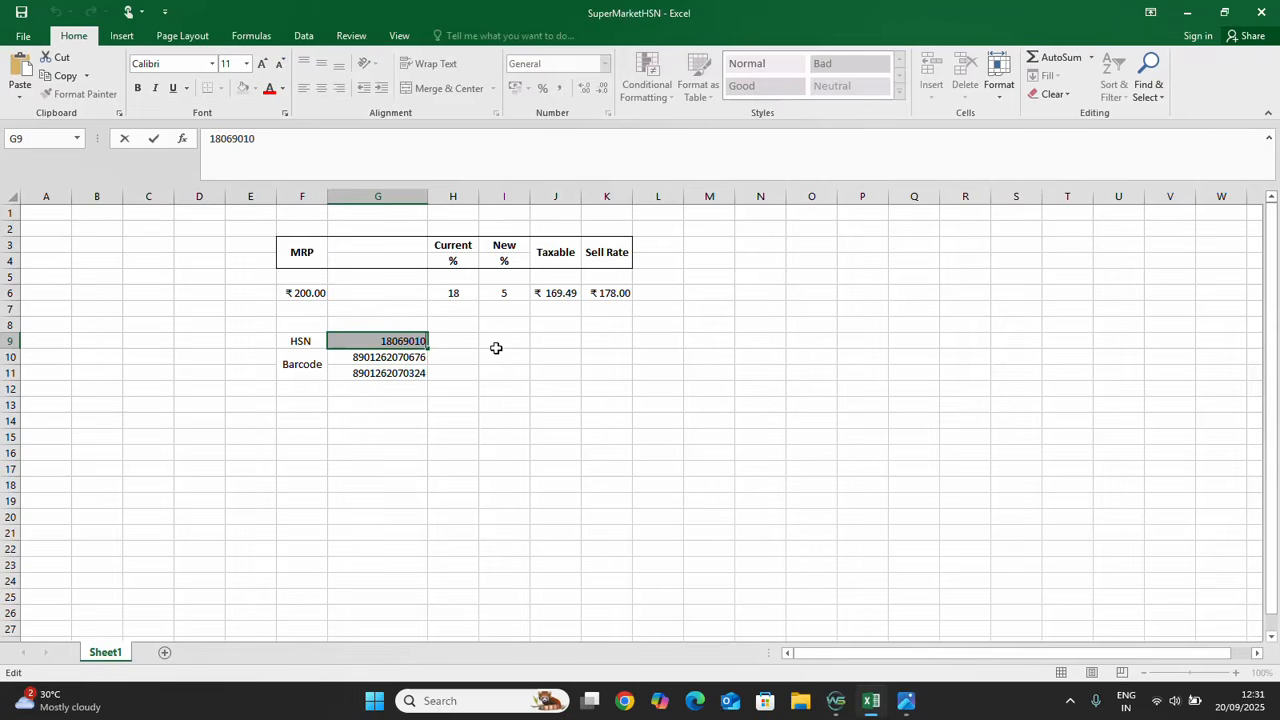
Switch to WebSys and open Set Item HSN from the GST functions.
left_click(834, 698)
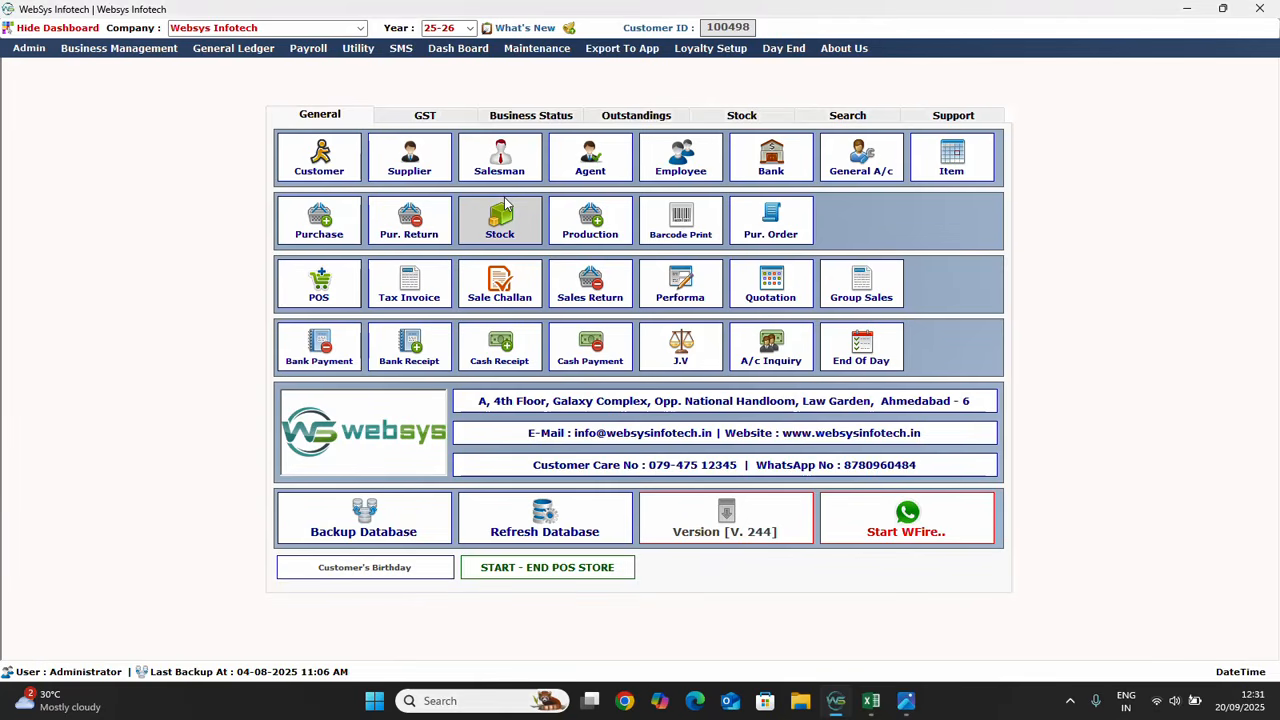
left_click(423, 117)
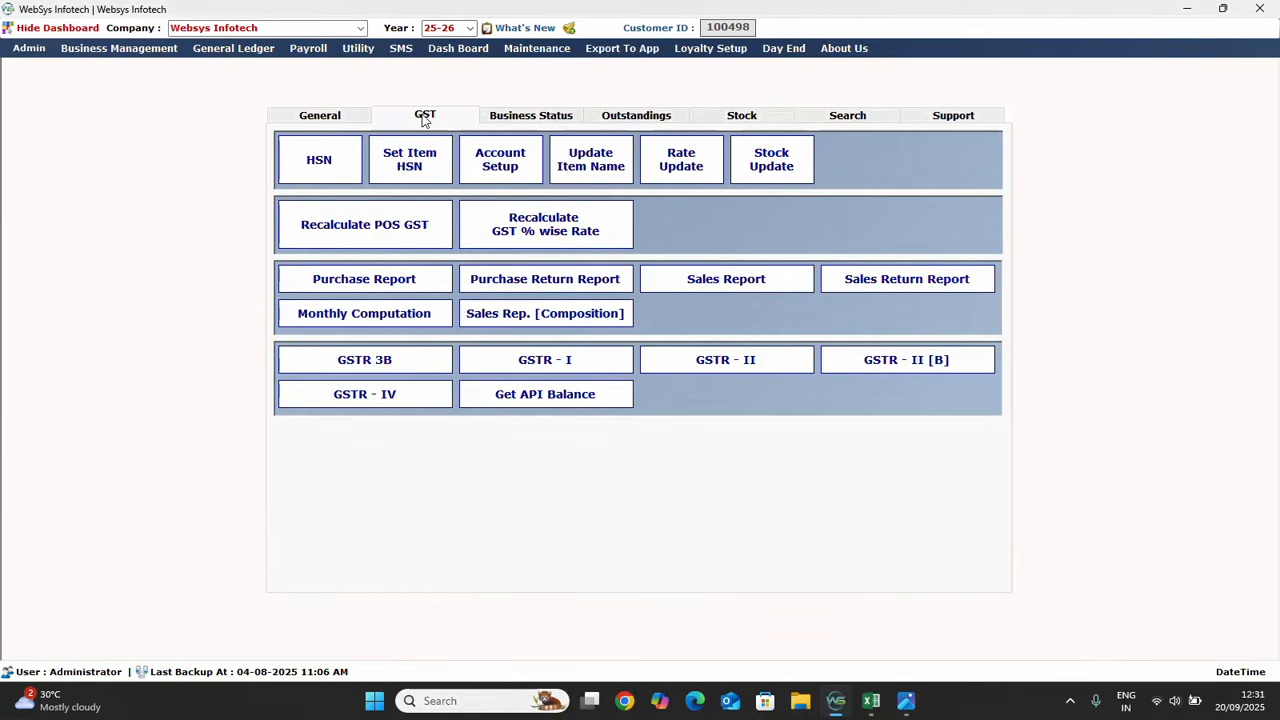
left_click(421, 164)
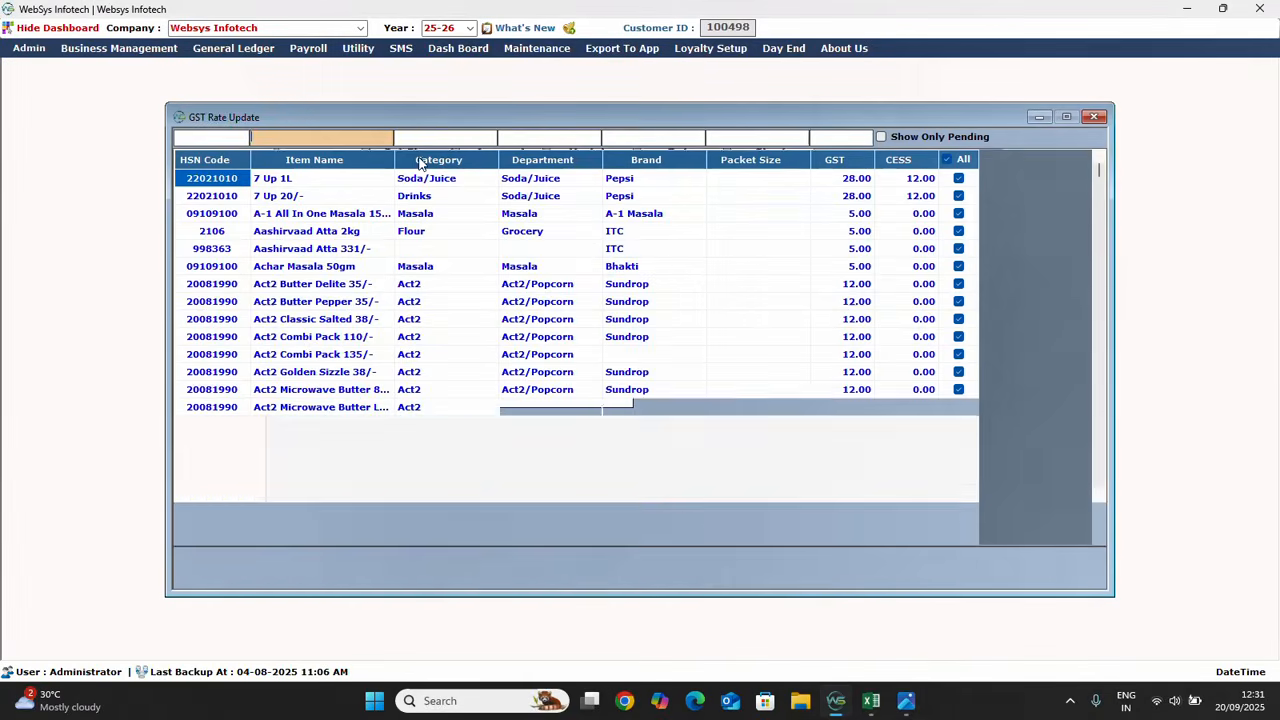
Filter the item list by HSN code 18069010 and review the GST rates of the matching items.
scroll(270, 235, "down", 3)
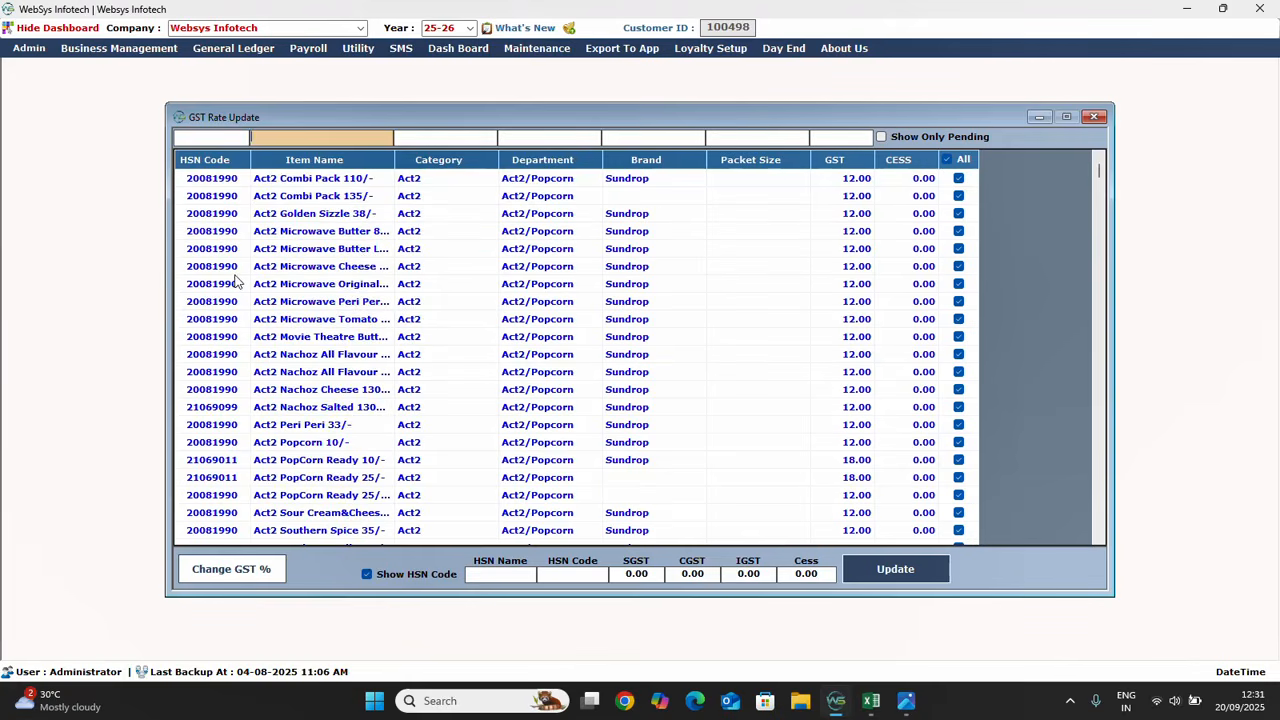
scroll(380, 250, "down", 3)
scroll(430, 232, "down", 1)
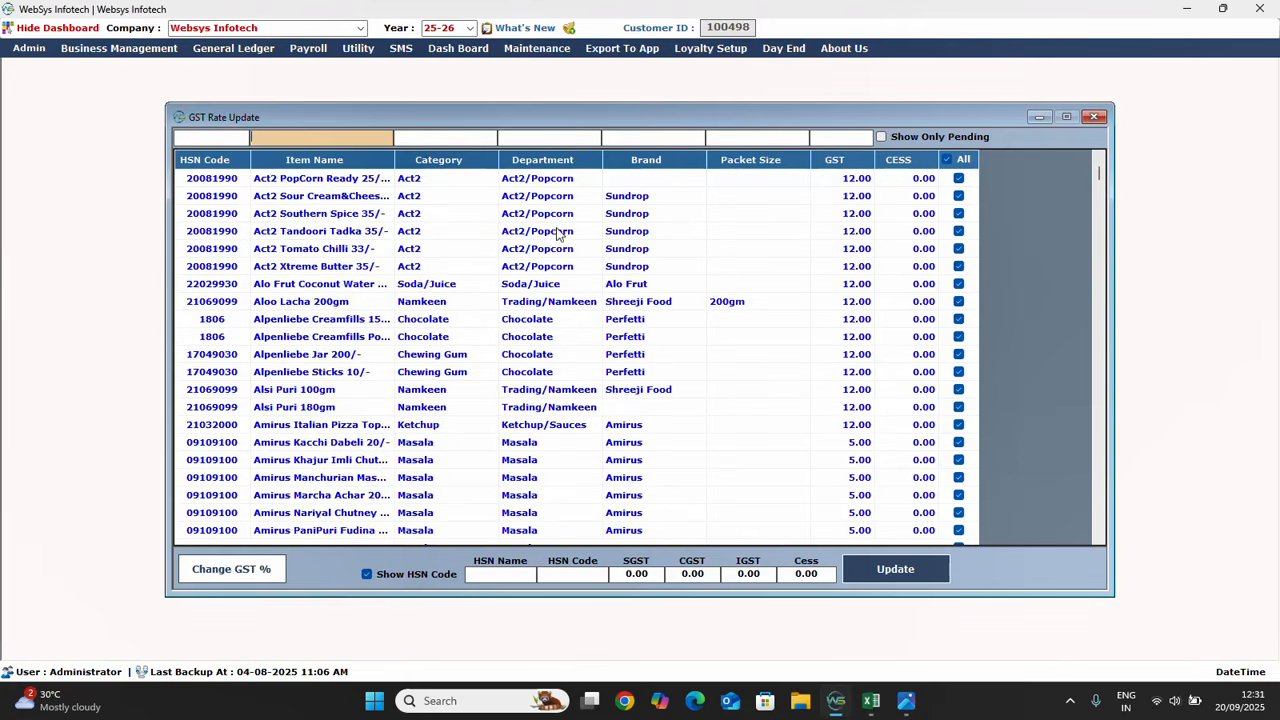
scroll(845, 266, "down", 4)
scroll(845, 266, "down", 12)
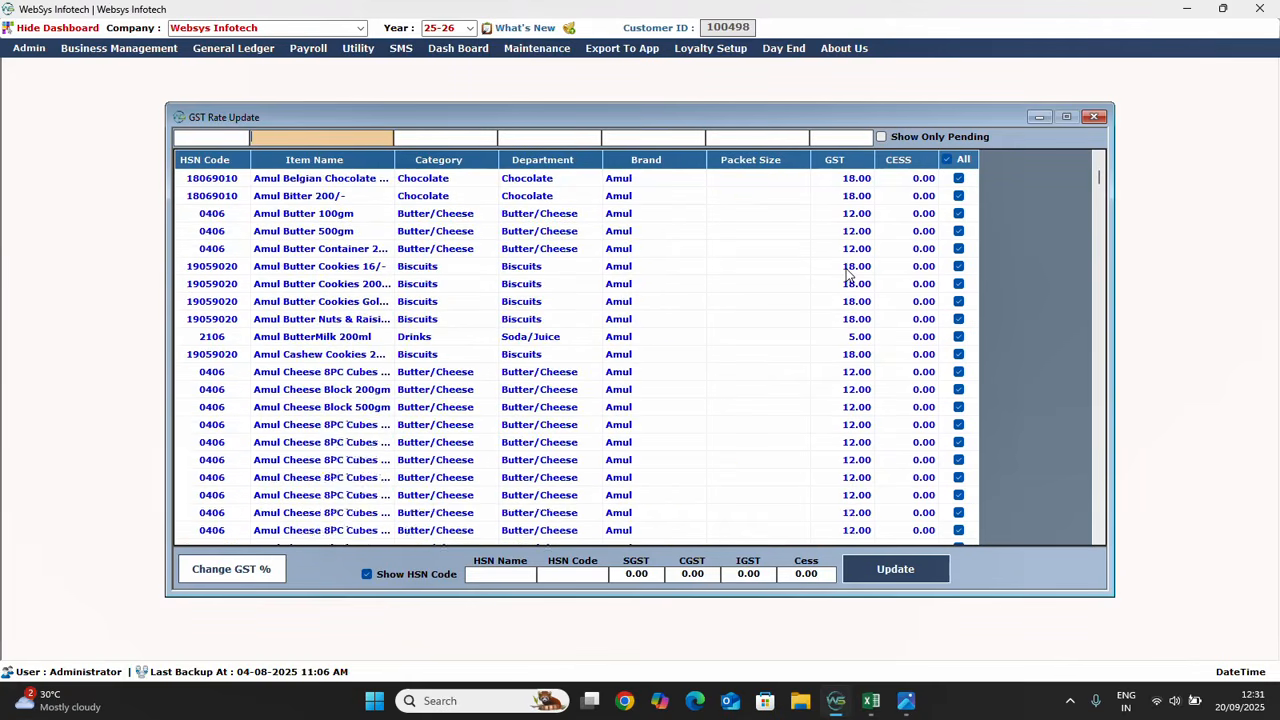
scroll(845, 266, "up", 15)
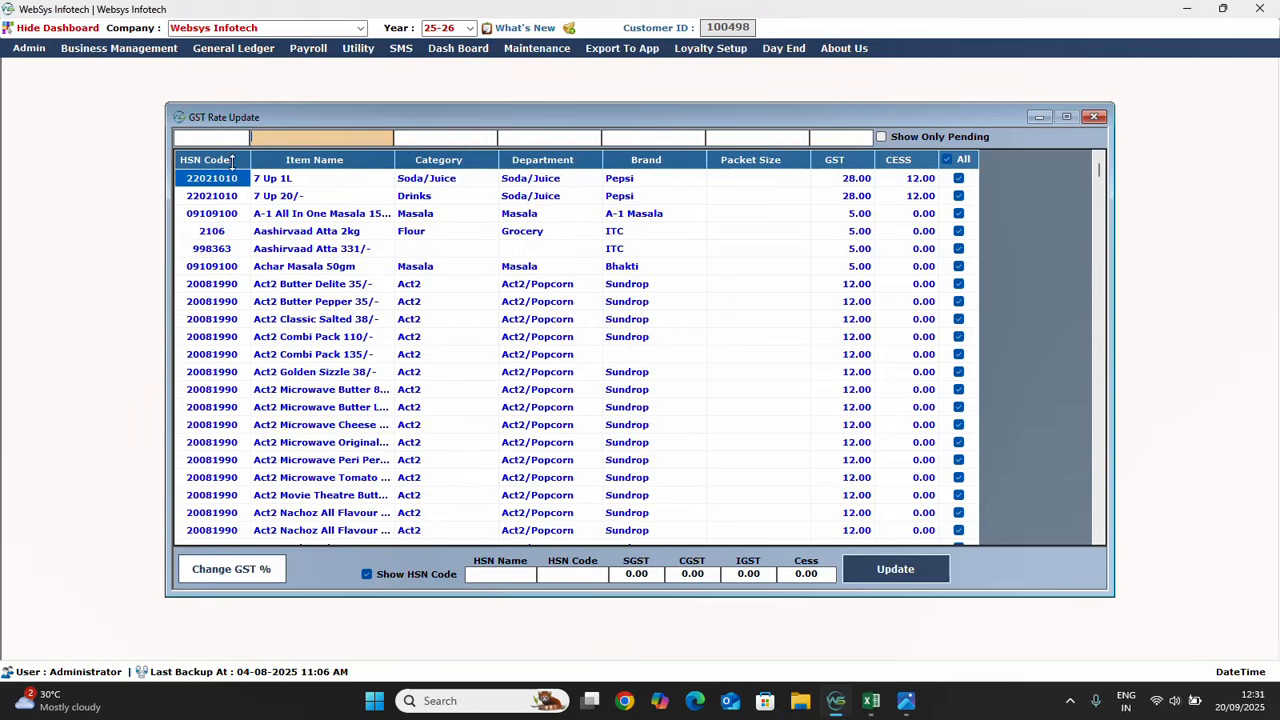
left_click(210, 138)
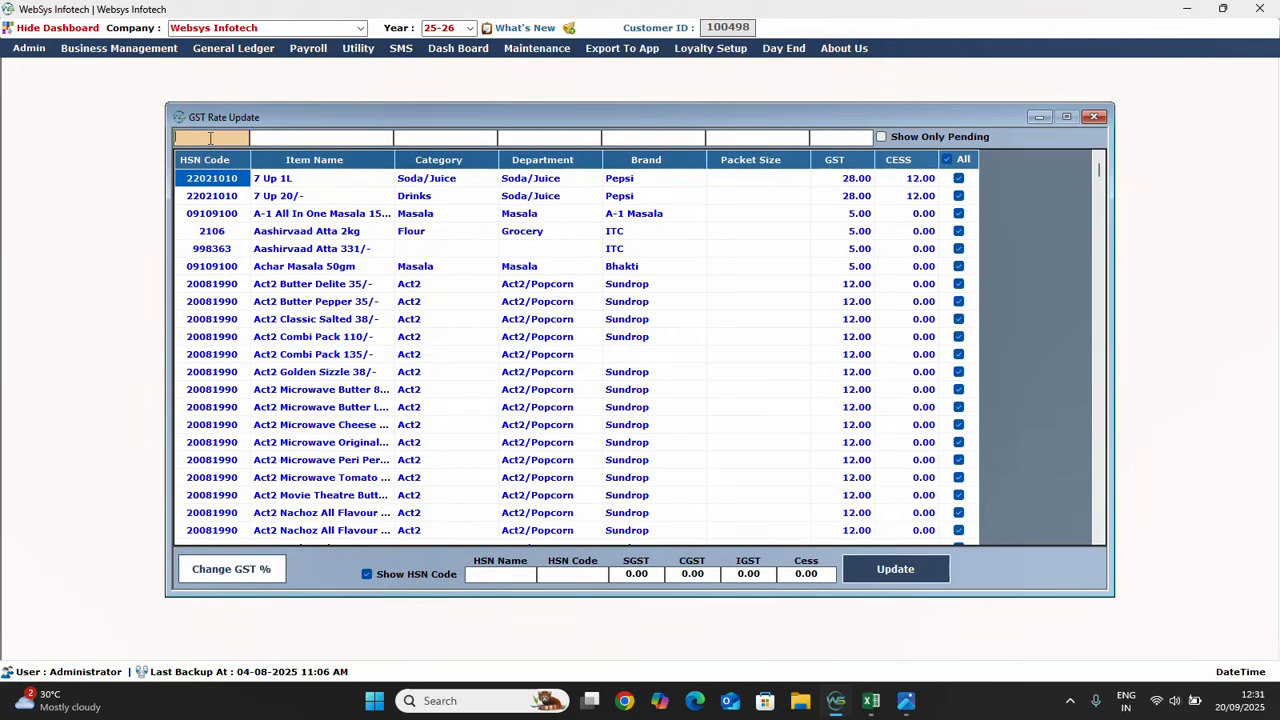
type("18069010")
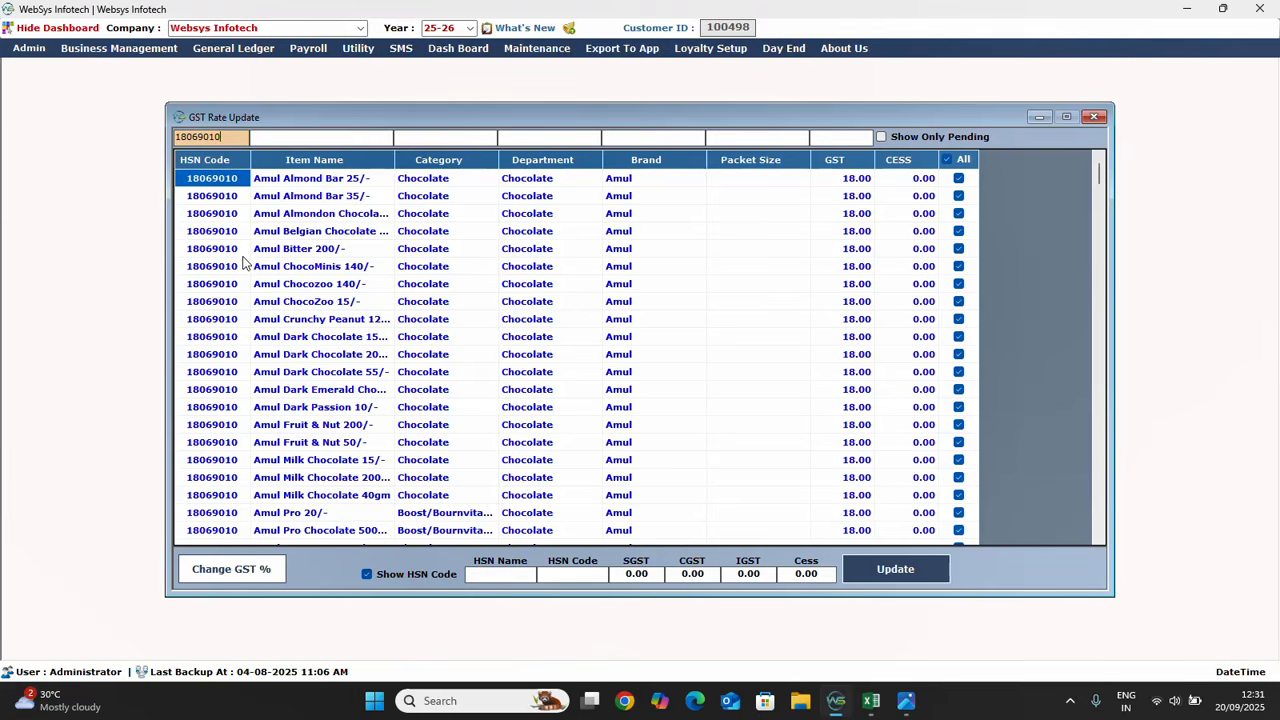
scroll(242, 266, "down", 10)
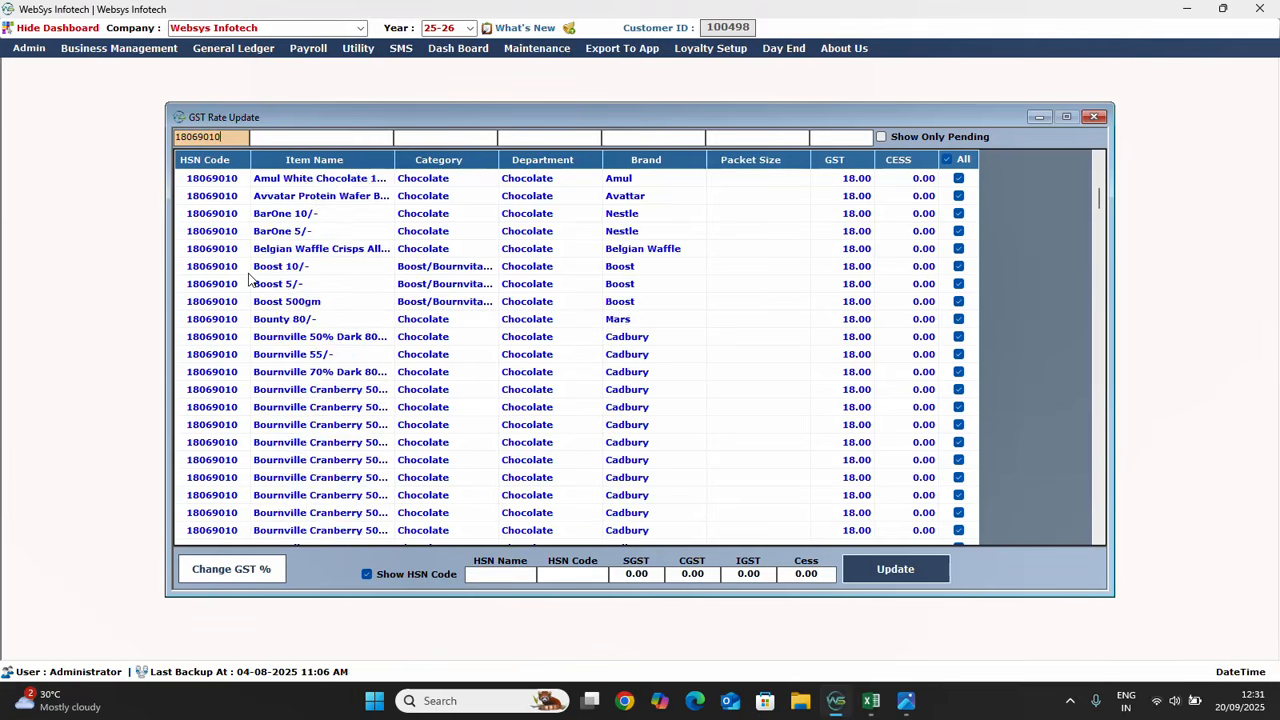
scroll(400, 313, "down", 4)
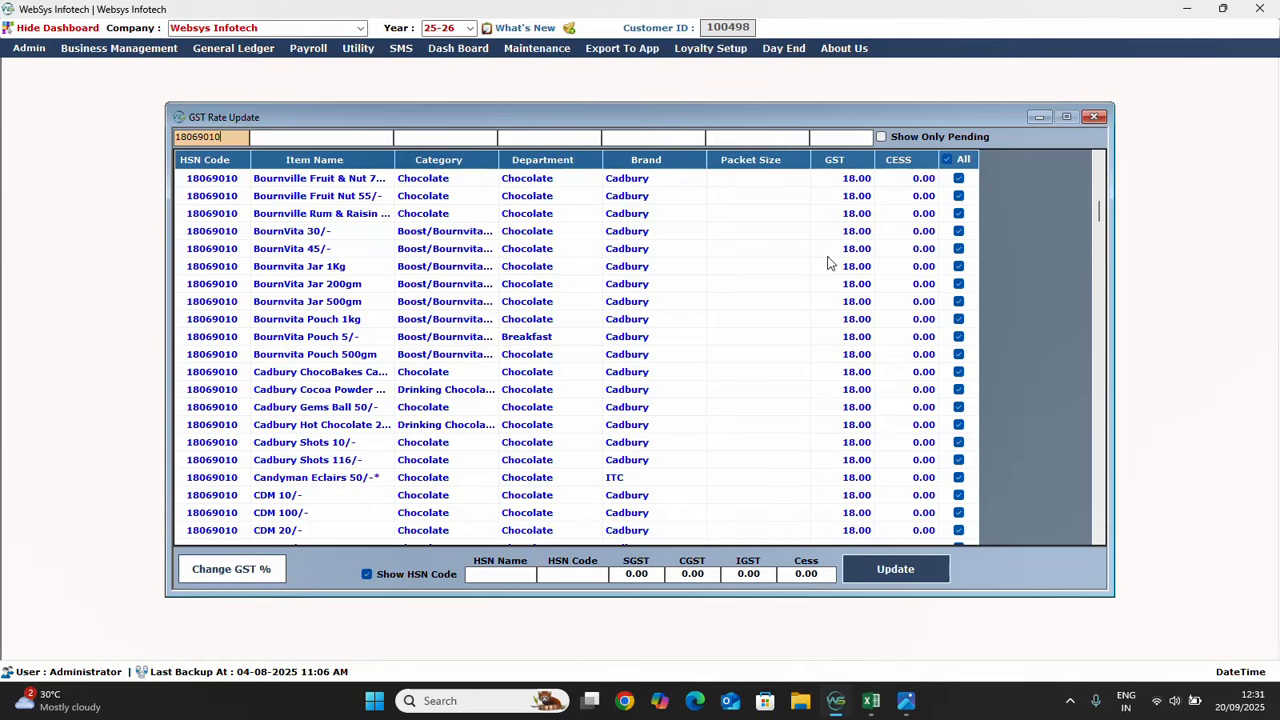
scroll(853, 240, "down", 6)
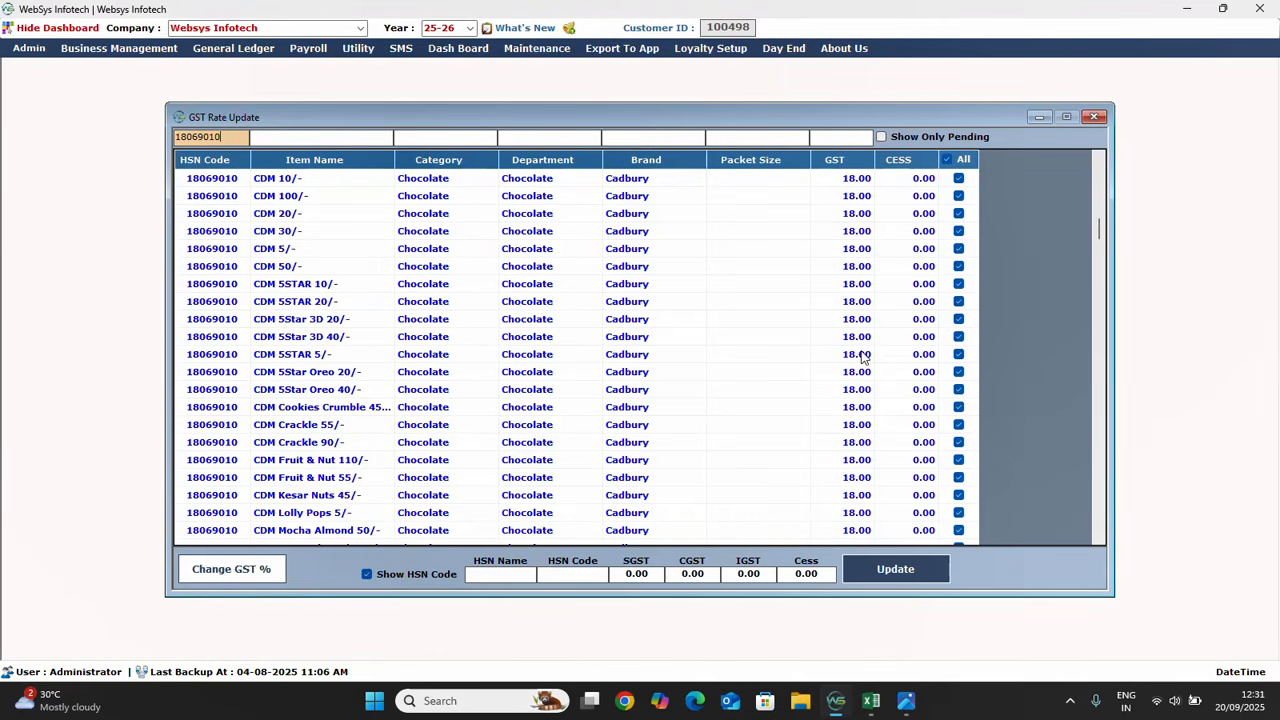
scroll(863, 357, "up", 15)
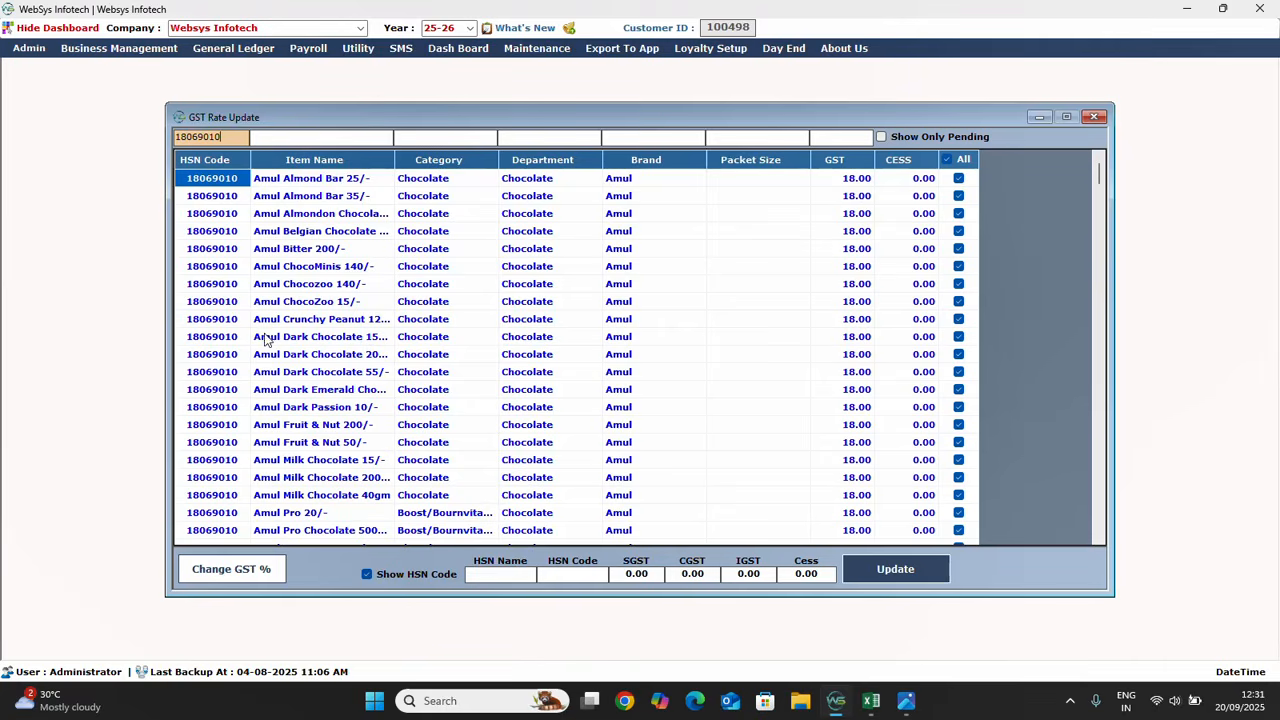
Update the filtered HSN 18069010 items to 5% GST effective 22/09/2025, and close the GST Rate Update window.
left_click(227, 569)
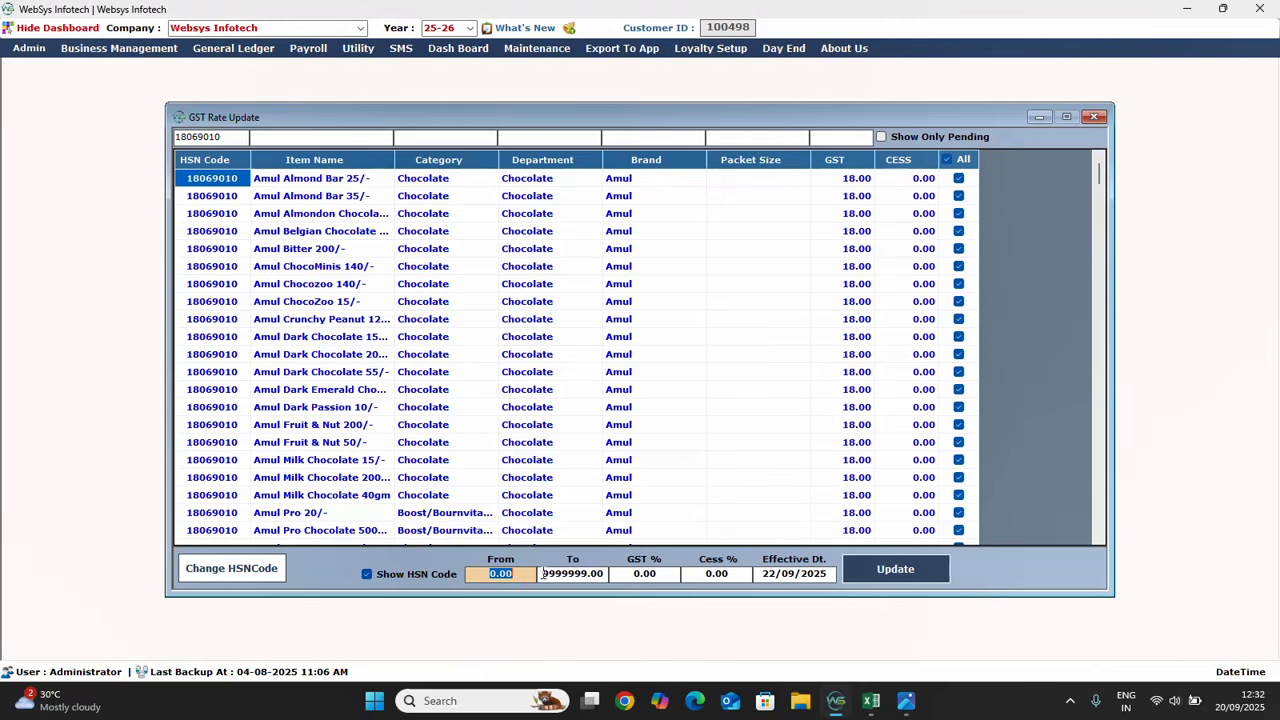
key("Tab")
key("Tab")
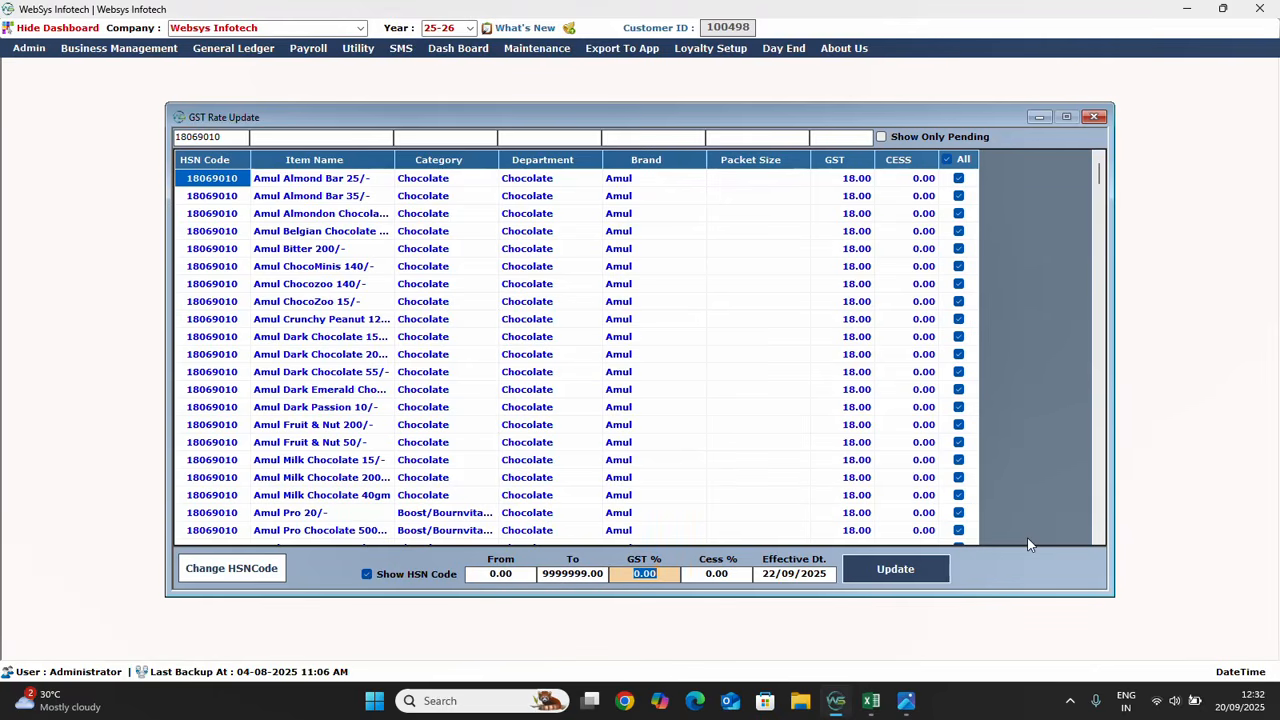
type("5")
key("Tab")
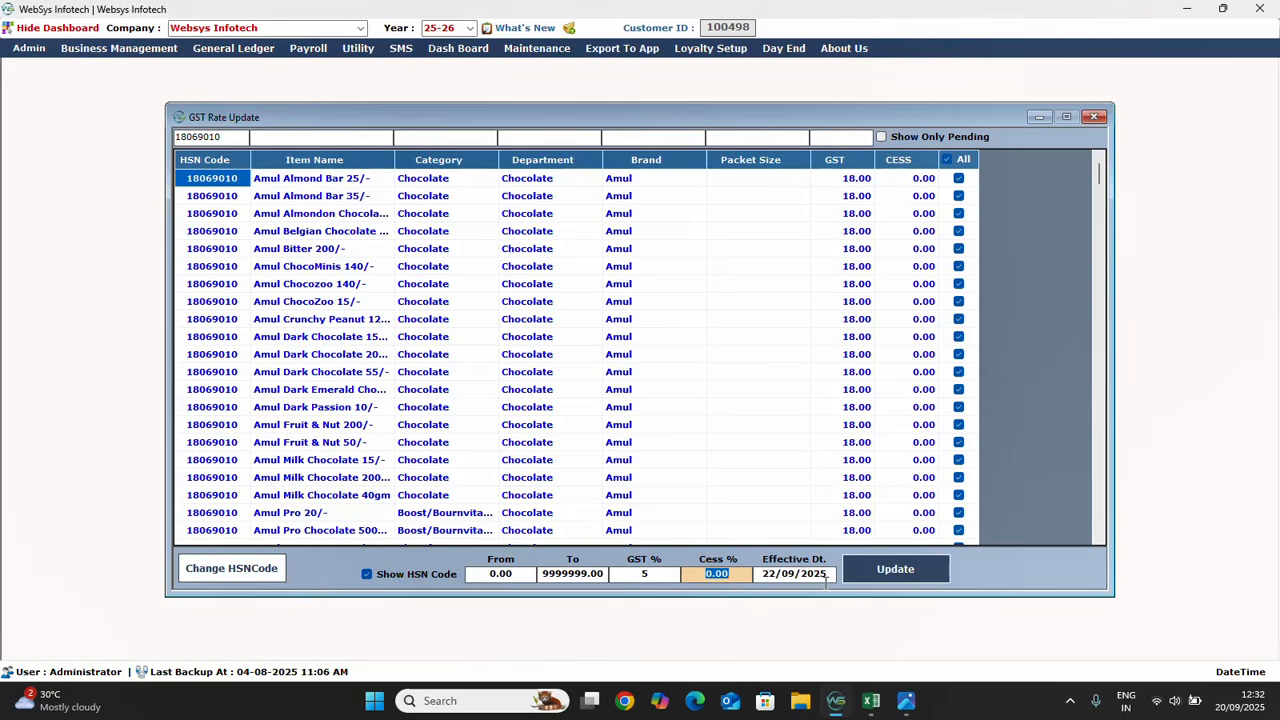
left_click(895, 572)
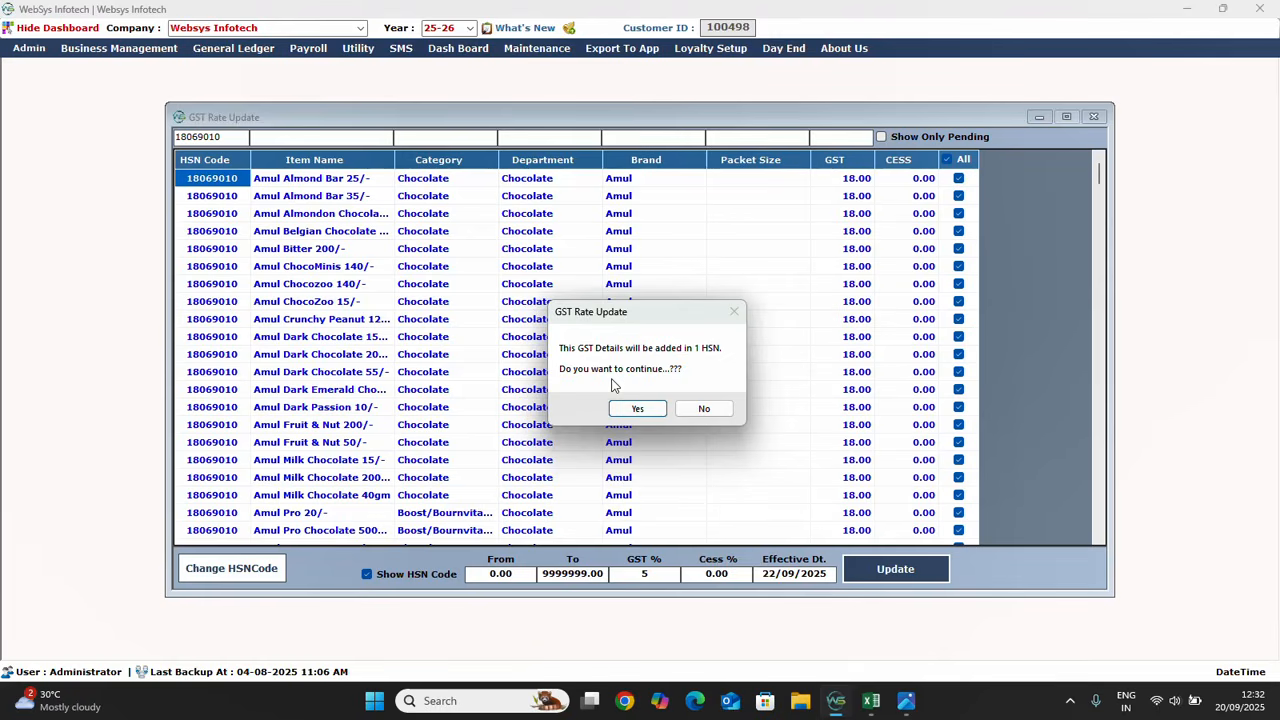
left_click(624, 410)
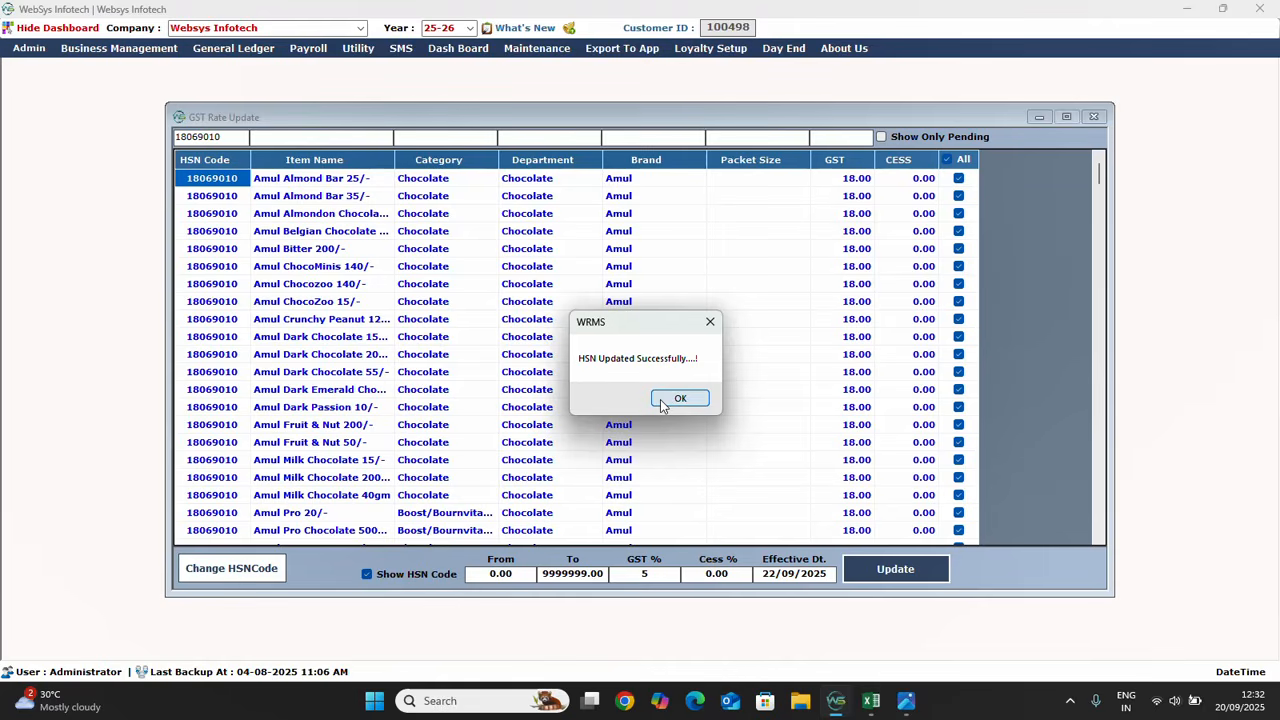
left_click(661, 400)
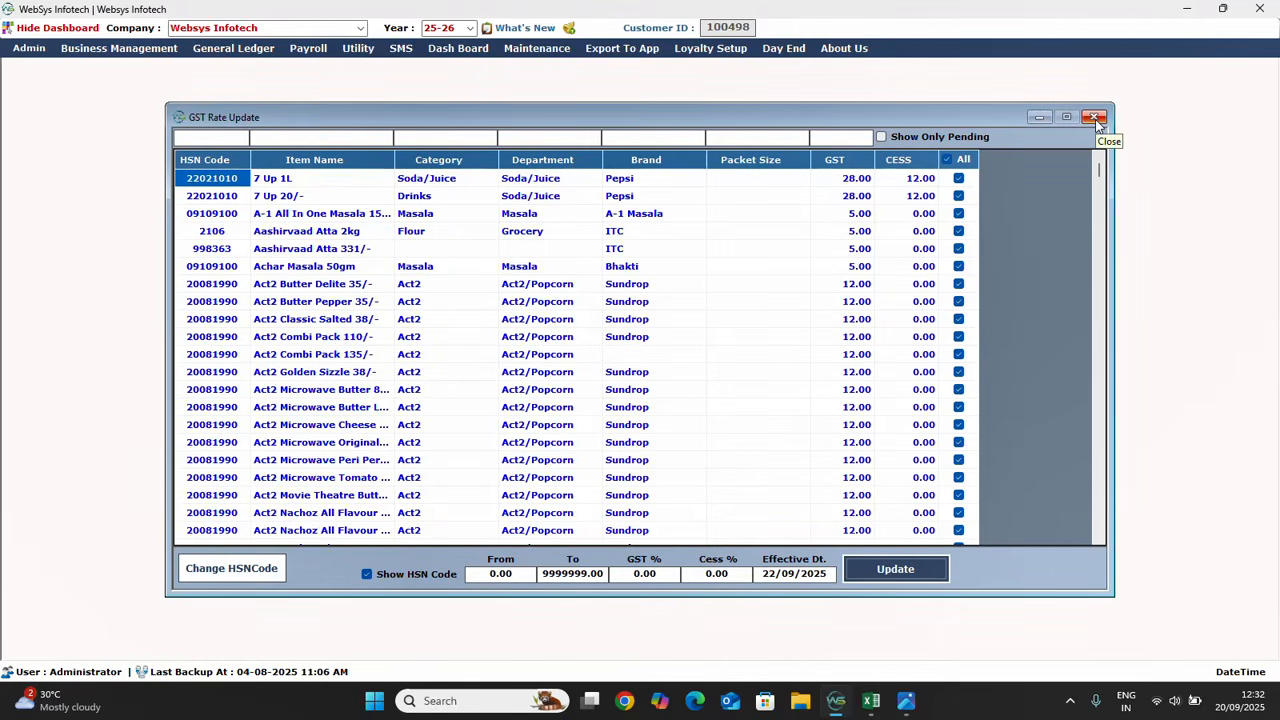
left_click(1095, 119)
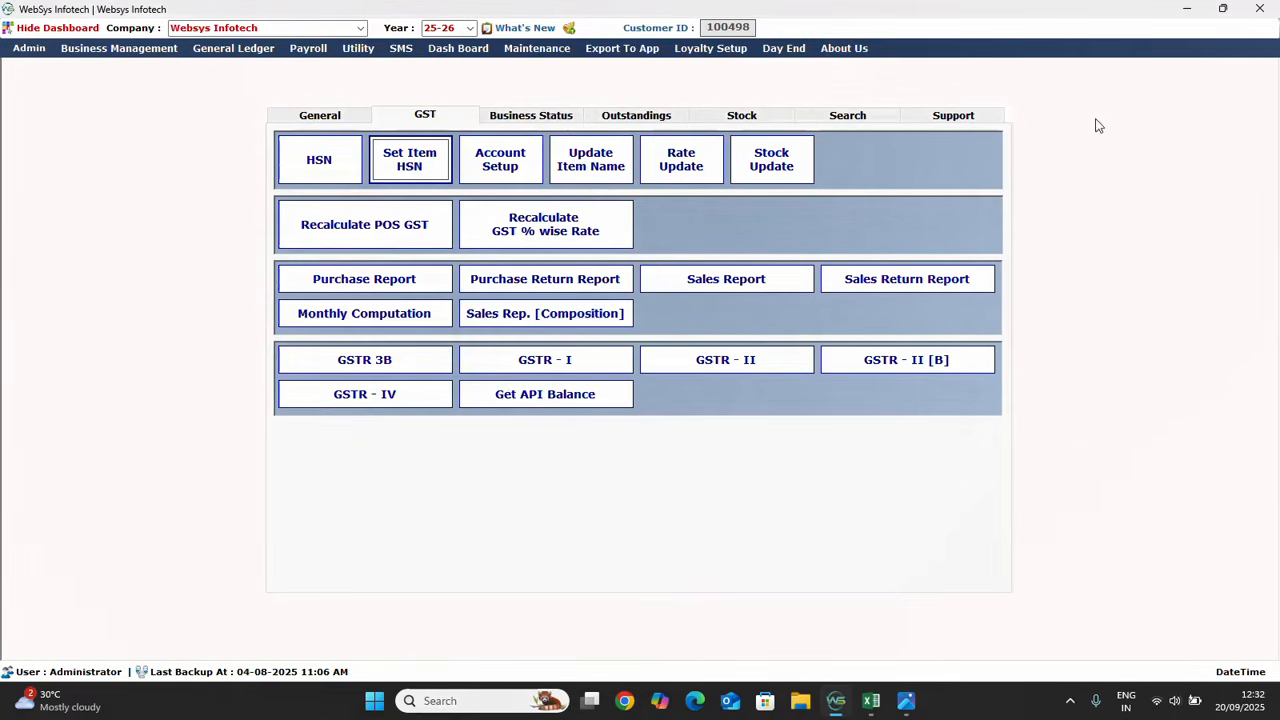
Switch to the SuperMarketHSN workbook in Excel and examine the MRP, current and new GST percentages, and the taxable amount formula in row 6.
left_click(871, 700)
left_click(858, 341)
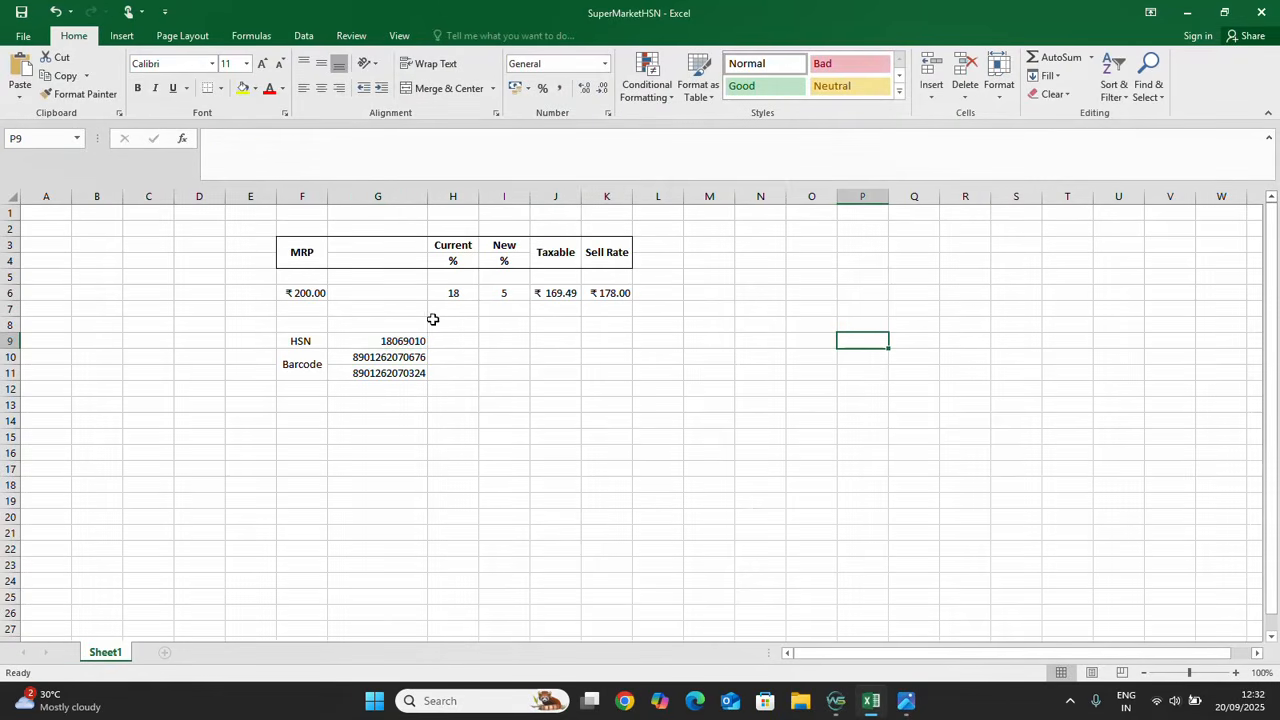
left_click(302, 293)
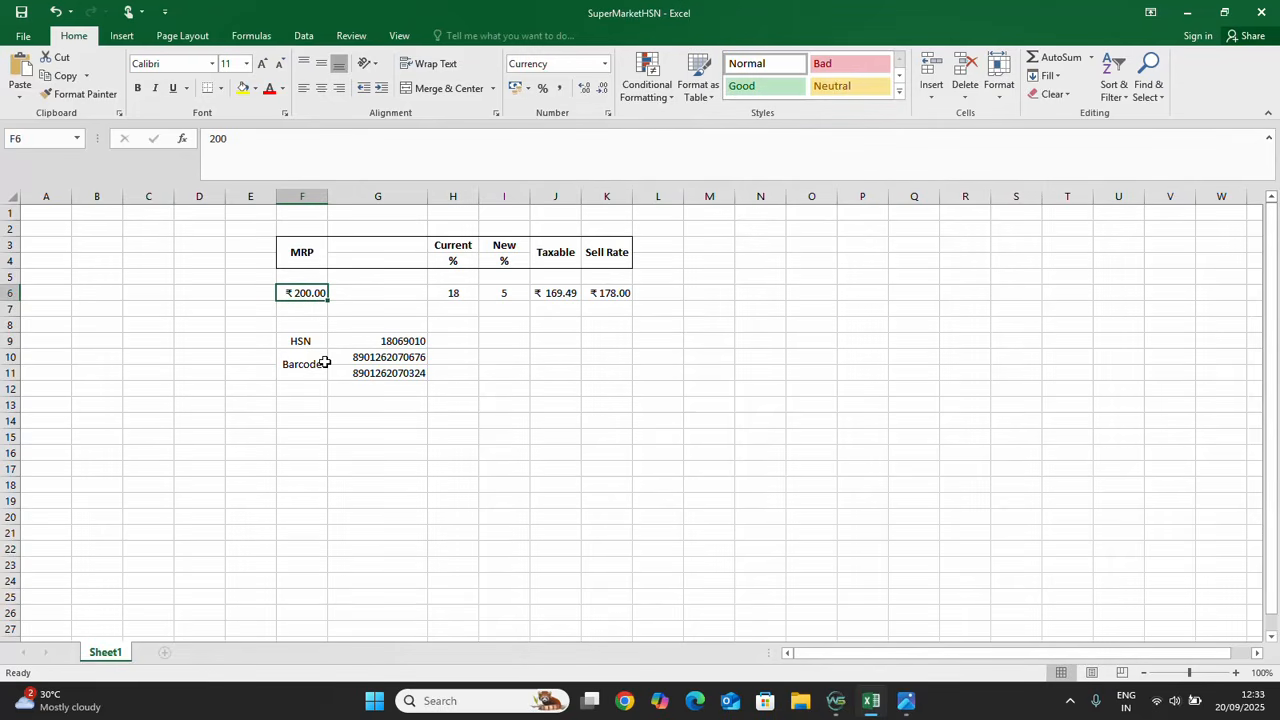
left_click(458, 296)
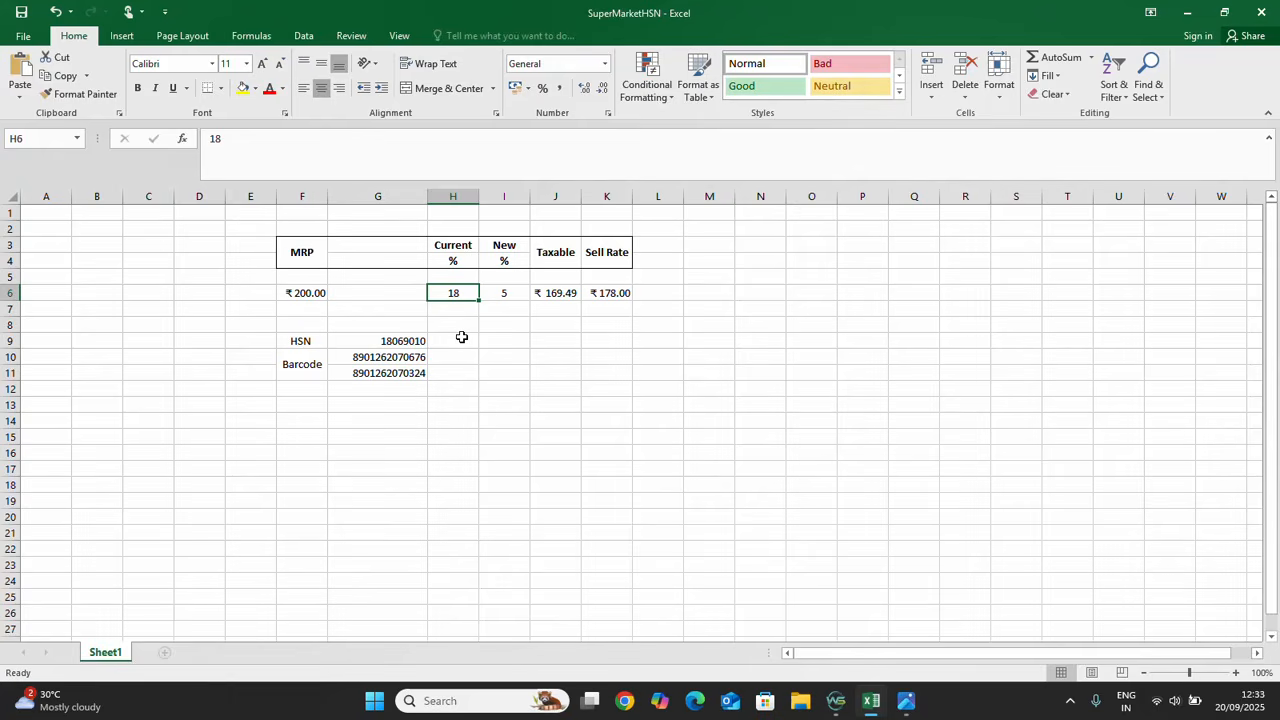
left_click(497, 297)
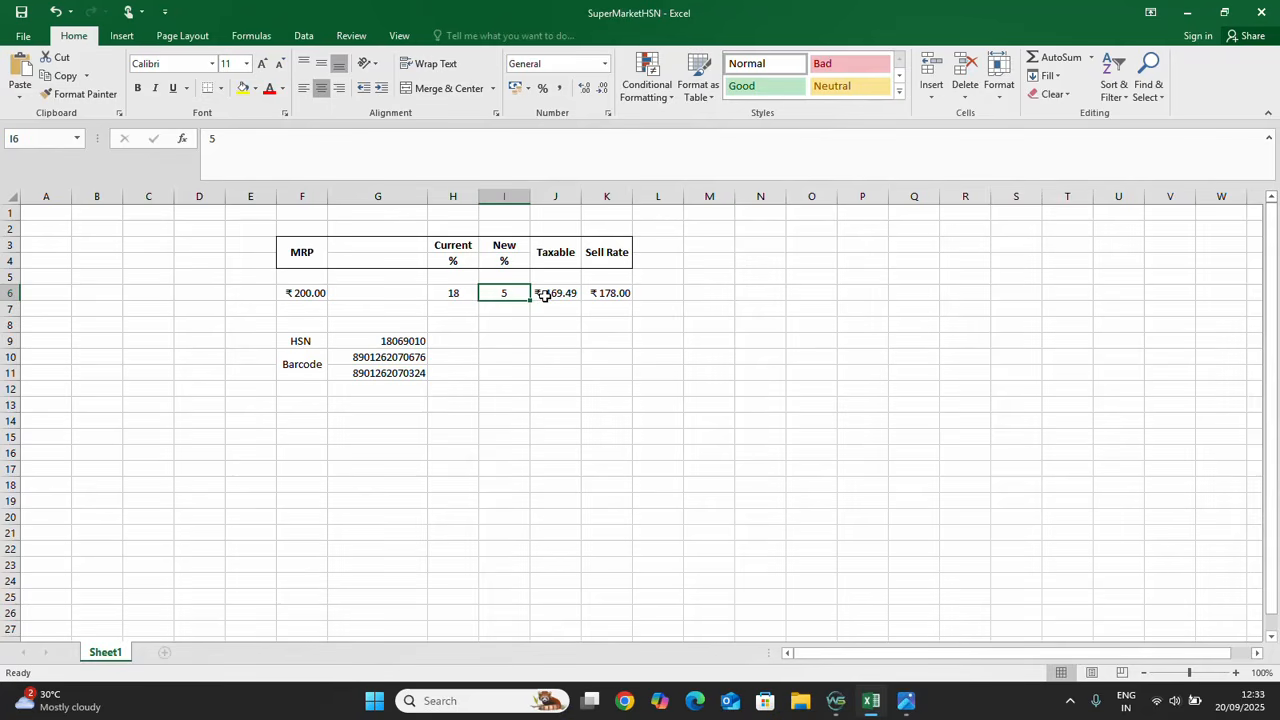
left_click(544, 294)
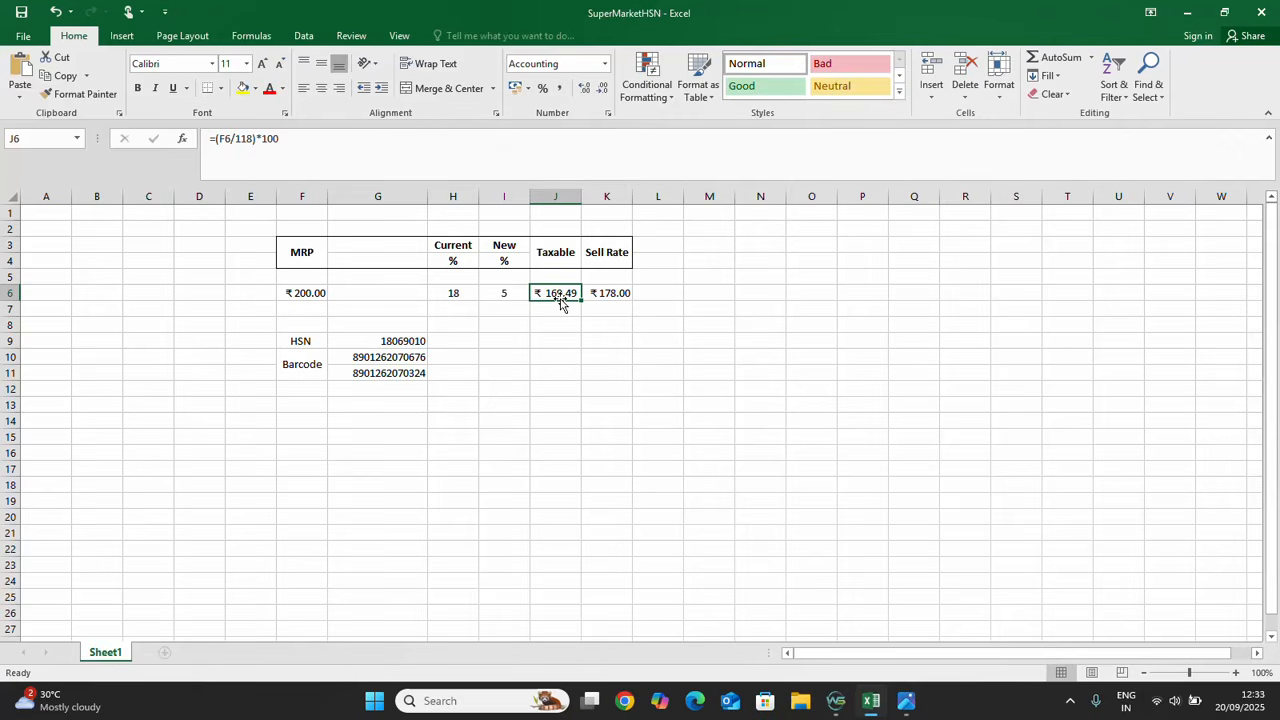
Change the rounding in the Sell Rate formula in cell K6 to 2 decimal places.
left_click(608, 292)
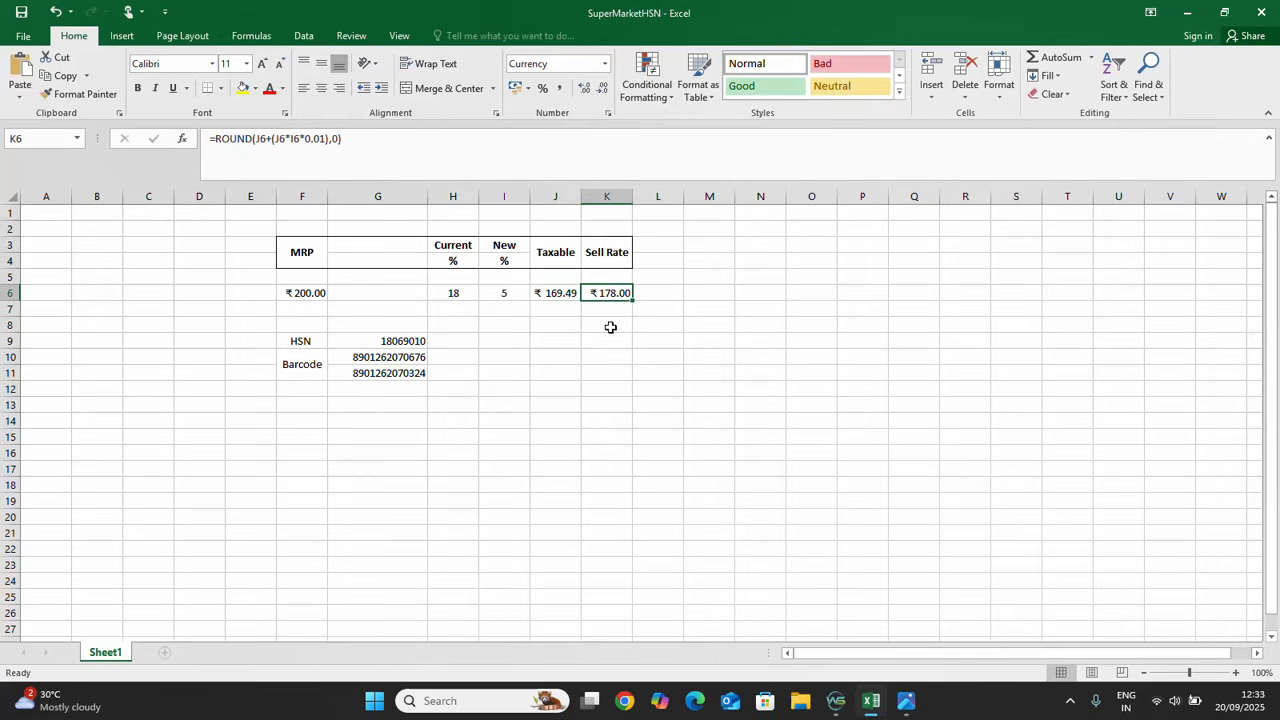
left_click(332, 138)
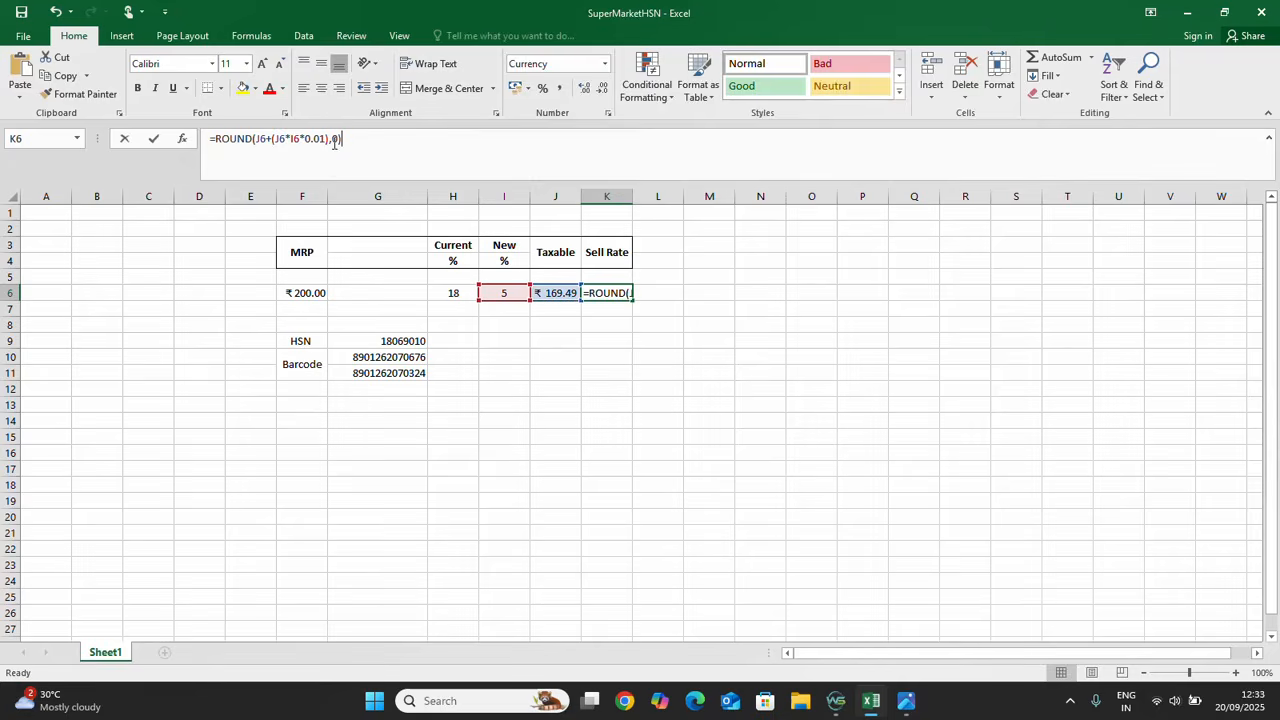
key("Delete")
type("2")
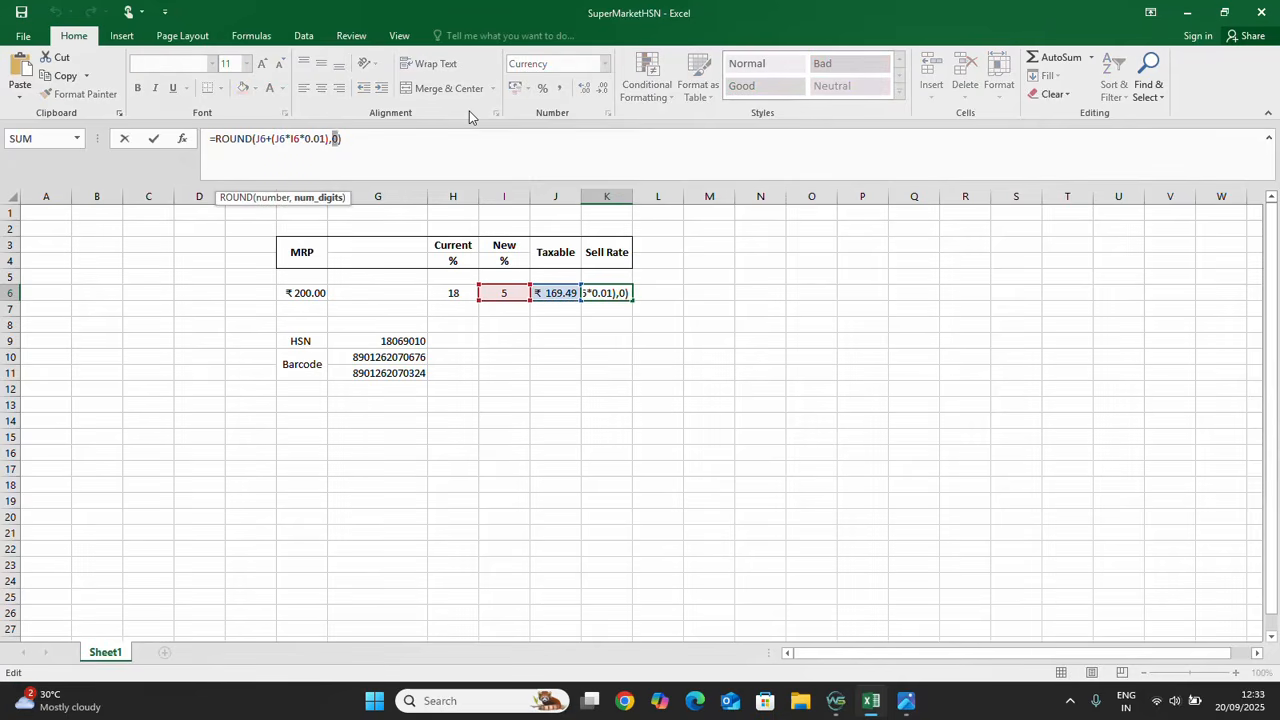
key("Return")
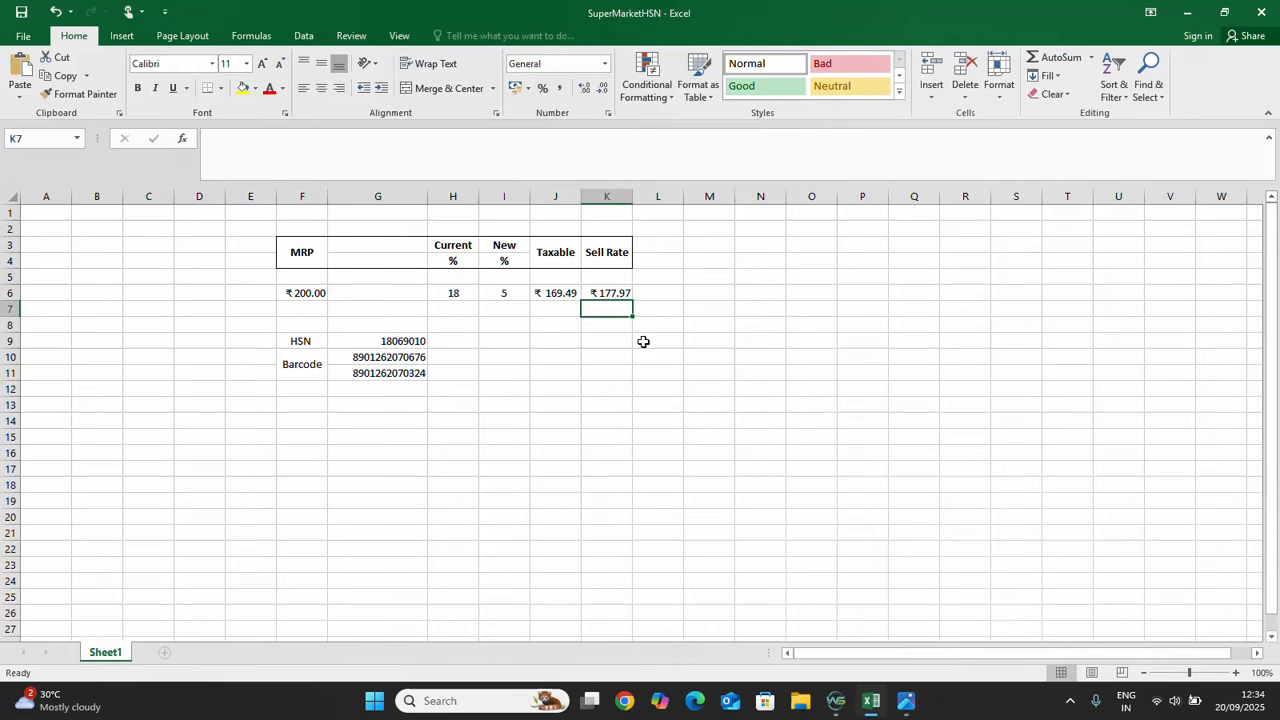
Switch to WebSys and open the sales settings of Parameter Setup.
left_click(843, 709)
left_click(338, 118)
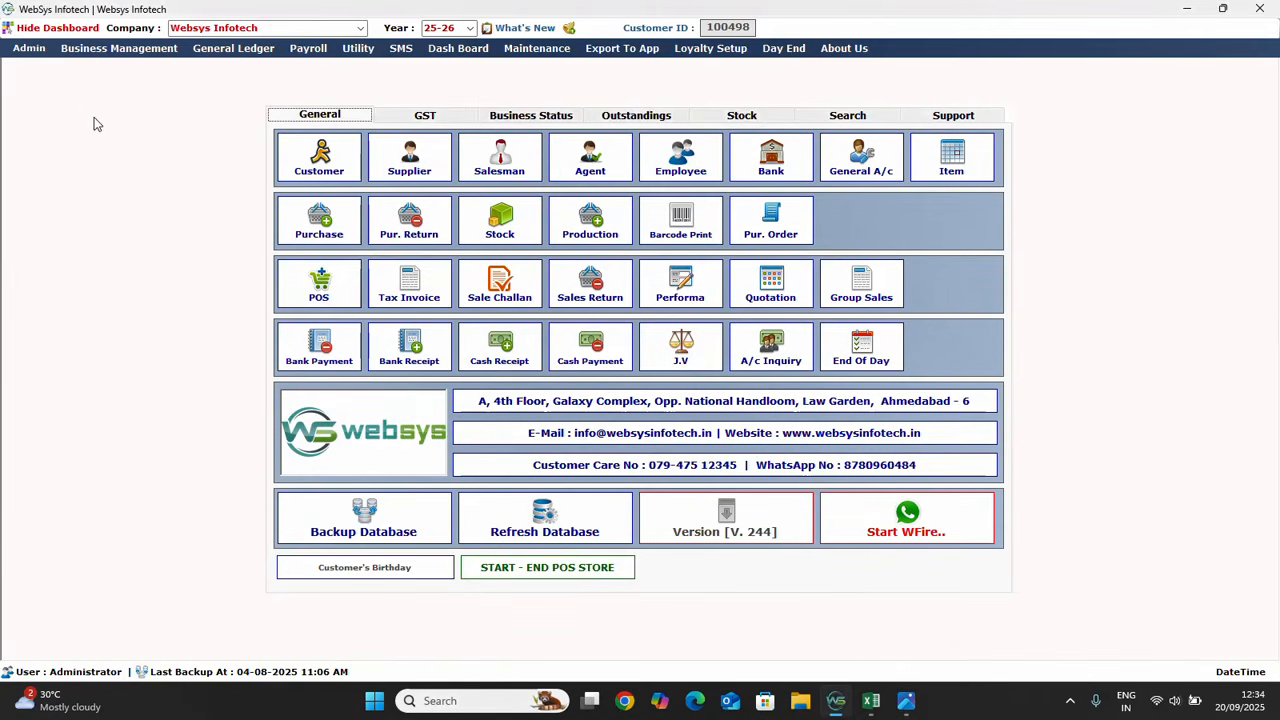
left_click(40, 53)
mouse_move(57, 108)
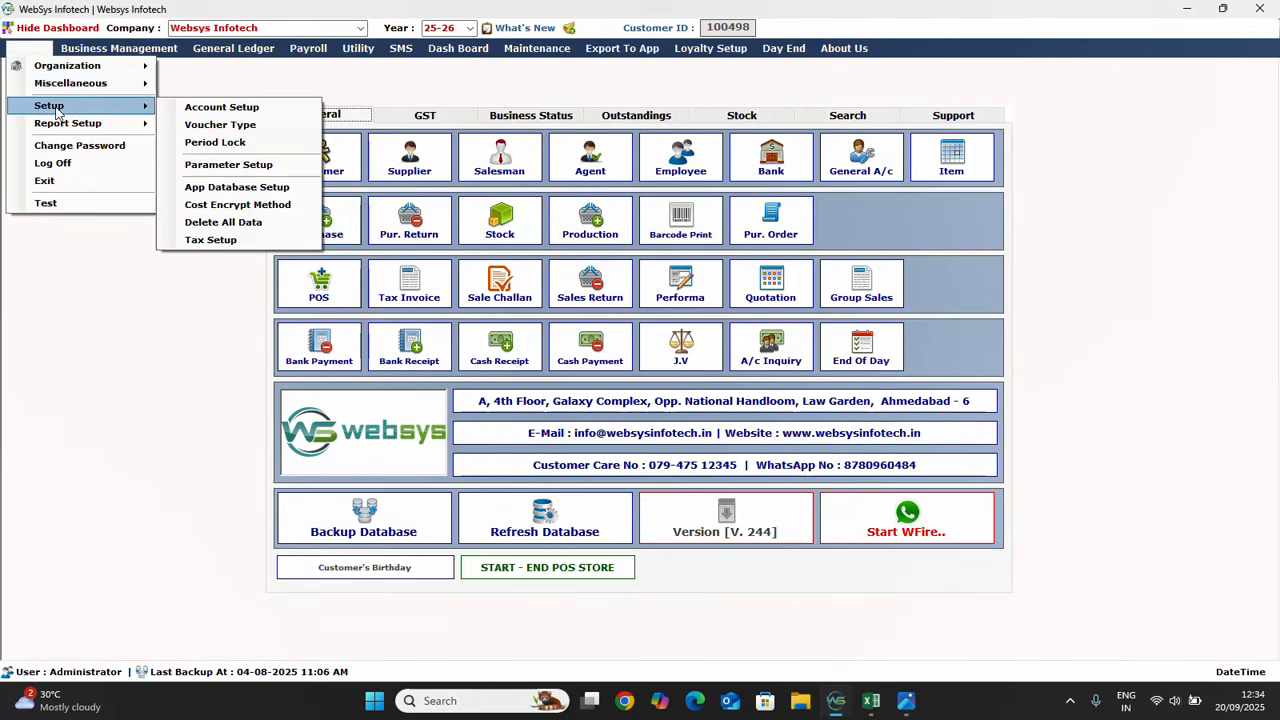
left_click(228, 166)
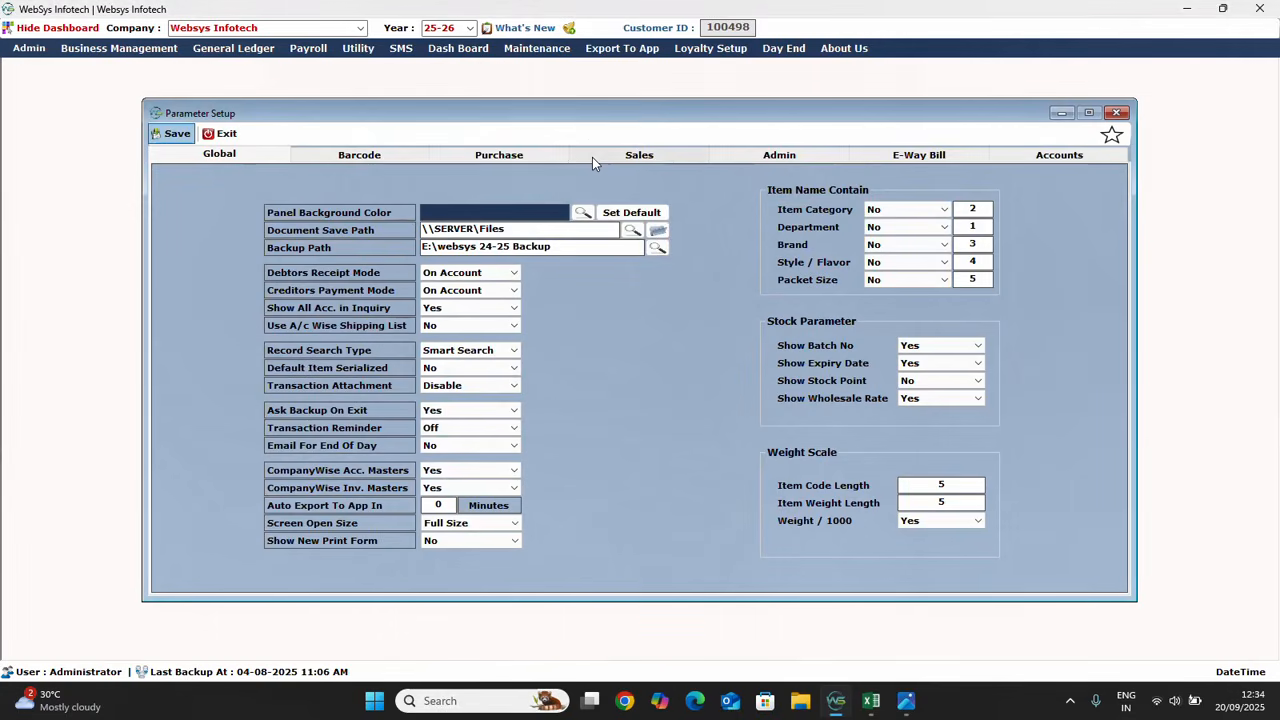
left_click(592, 157)
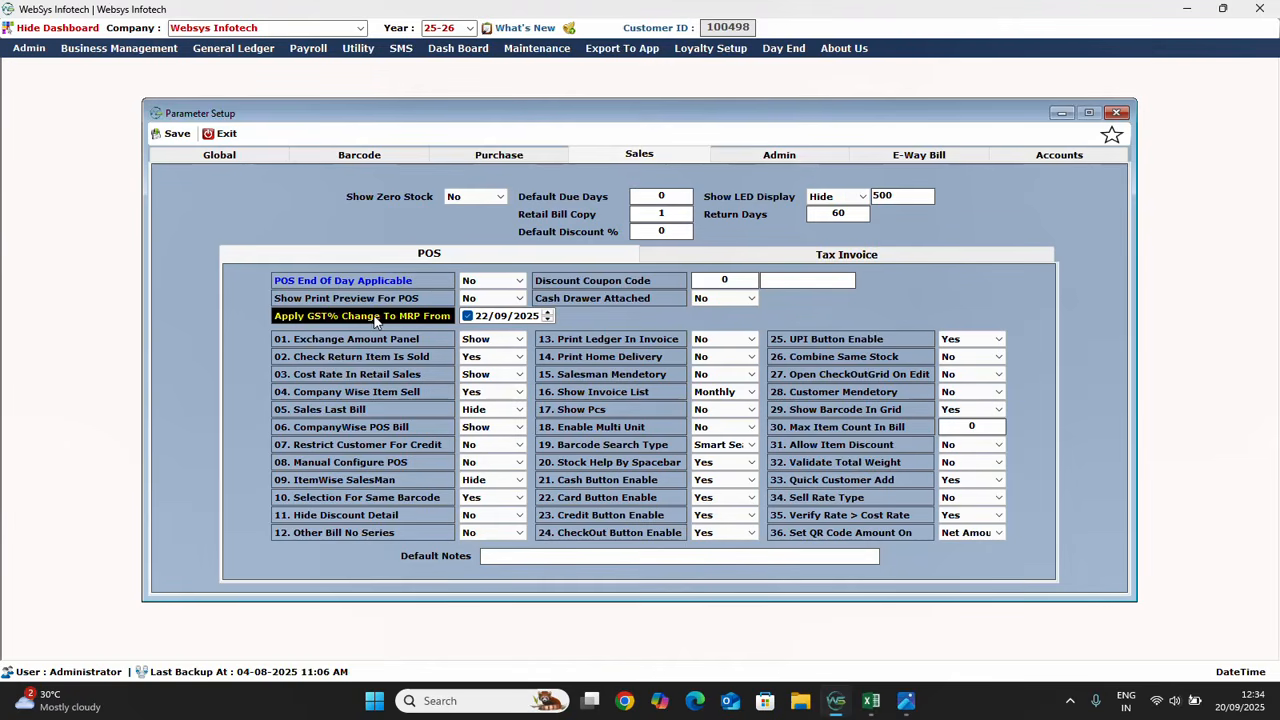
Enable Apply GST% Change To MRP From with the date 22/09/2025 for POS, and save the parameters.
left_click(467, 316)
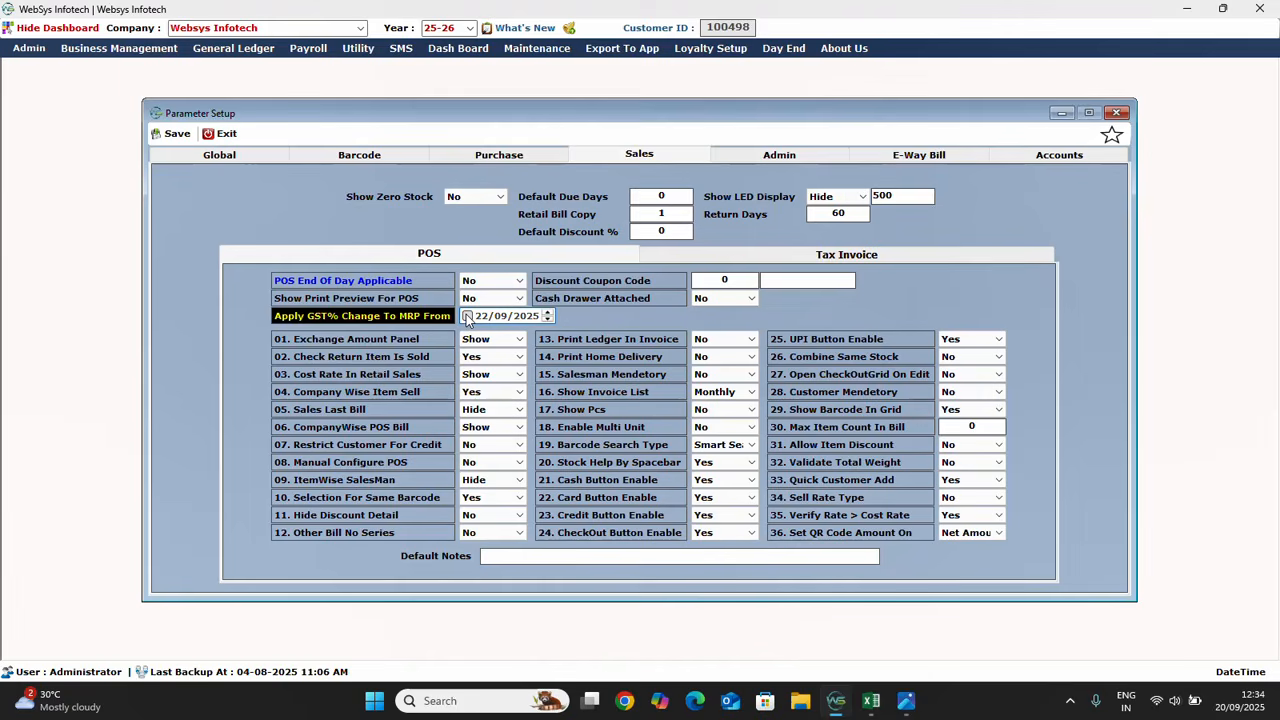
left_click(467, 316)
left_click(519, 317)
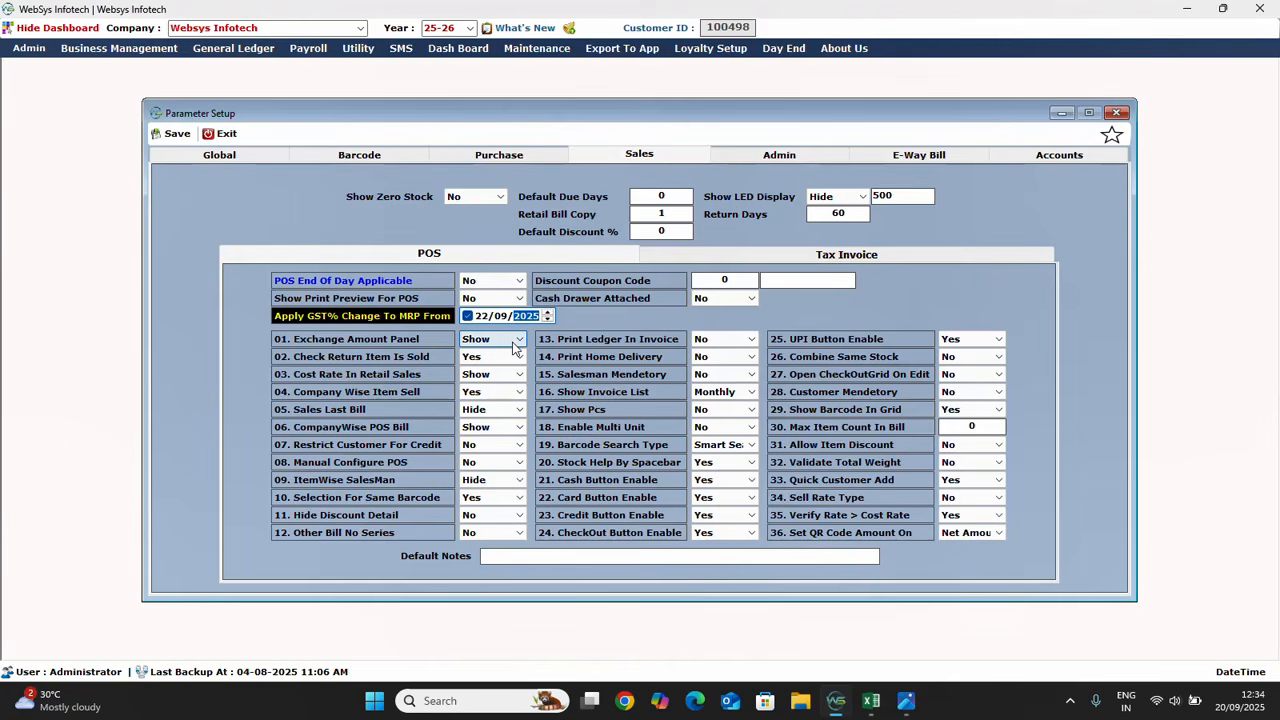
left_click(174, 133)
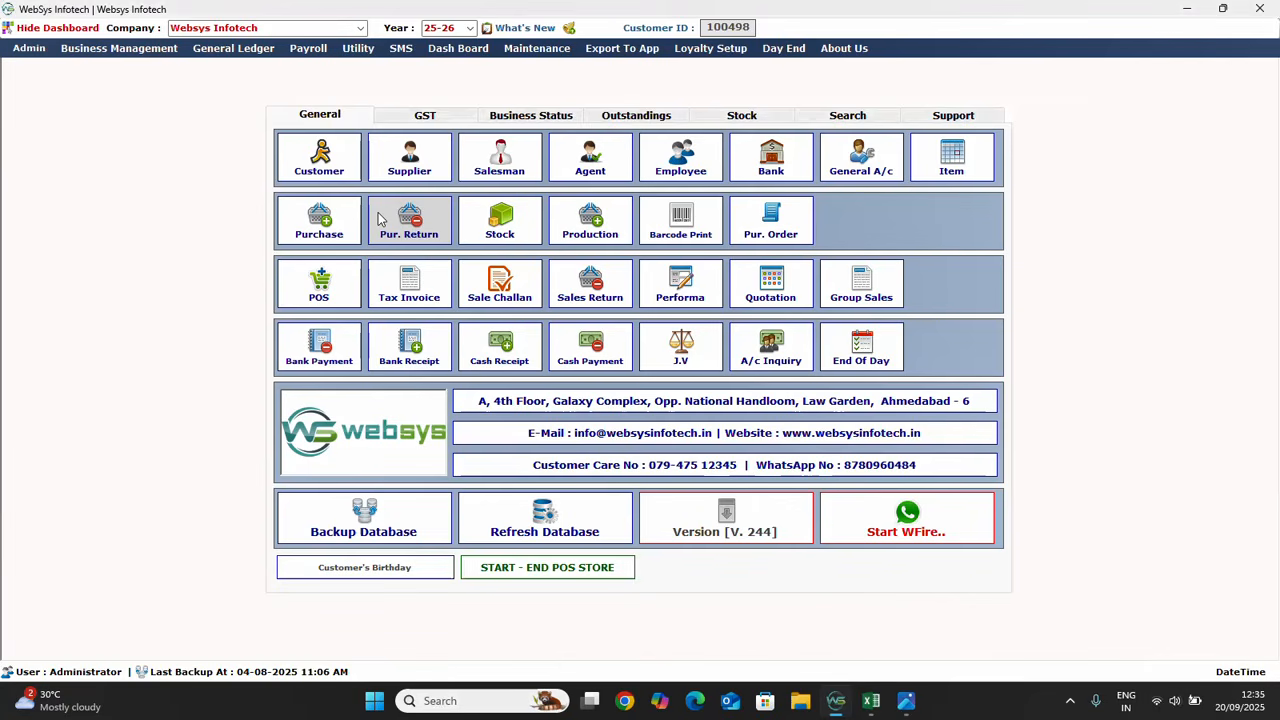
left_click(322, 285)
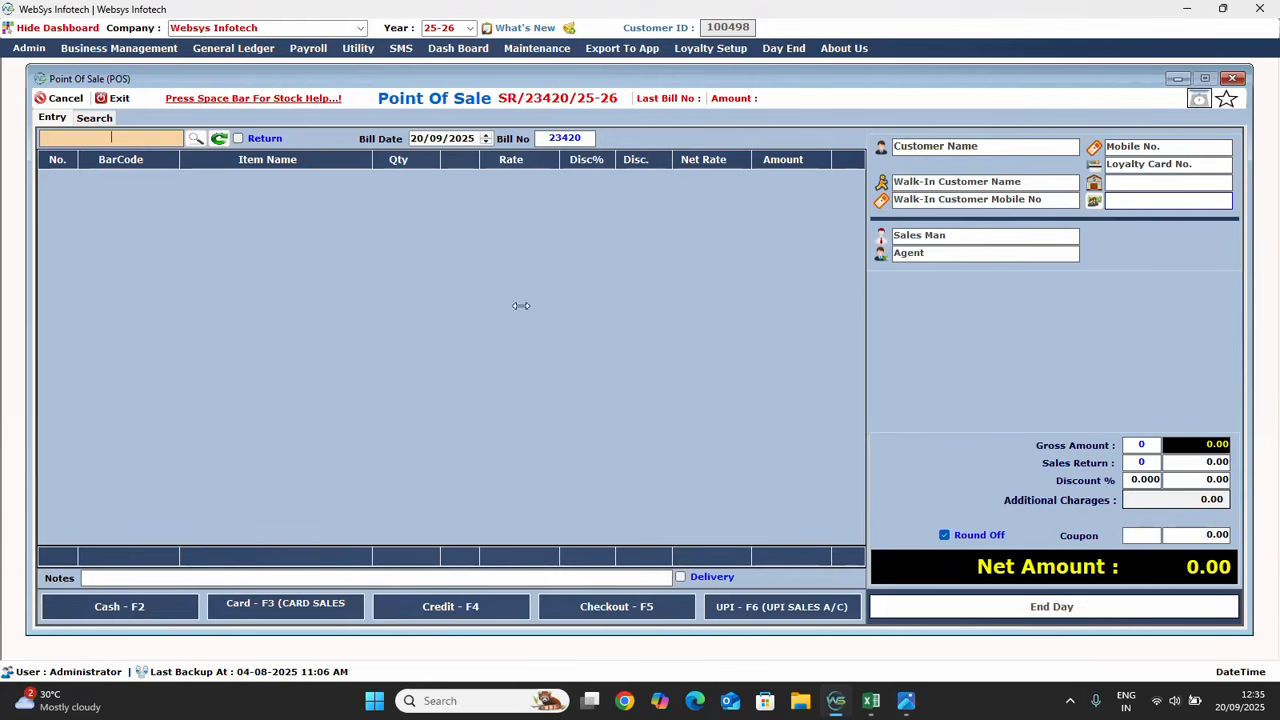
left_click(871, 700)
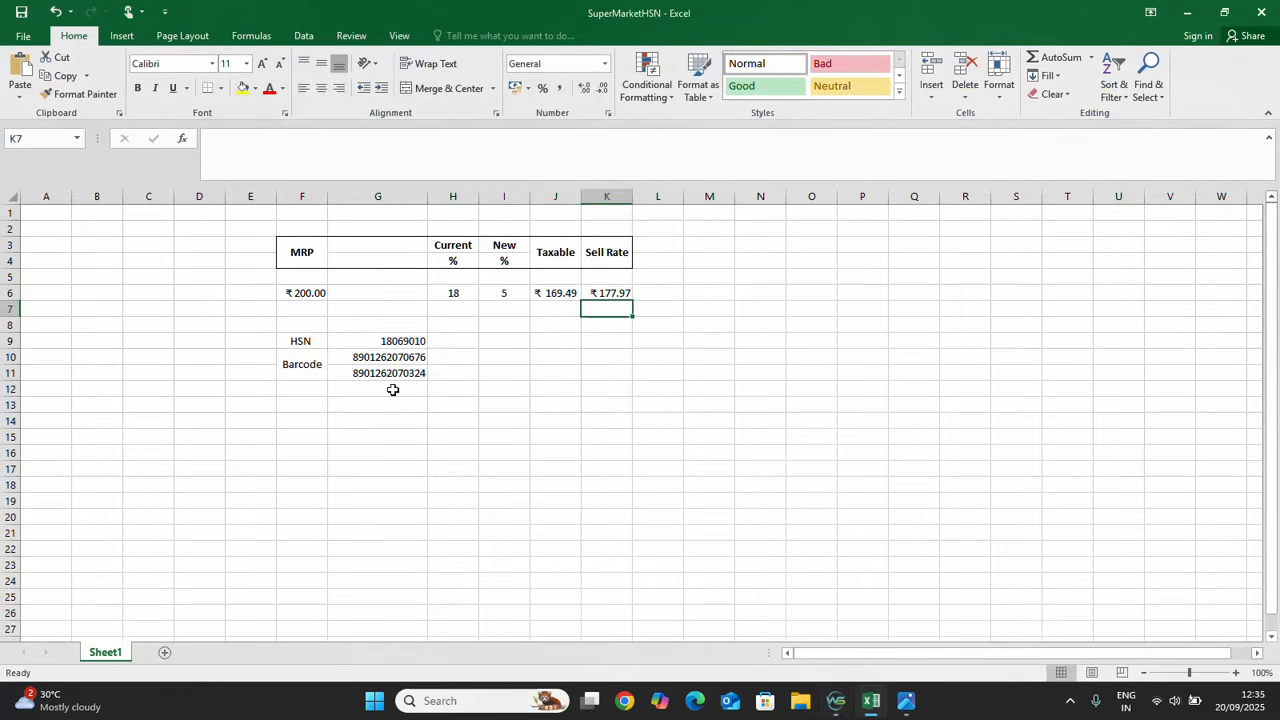
left_click(390, 356)
double_click(390, 356)
left_click_drag(353, 357, 430, 357)
key("ctrl+c")
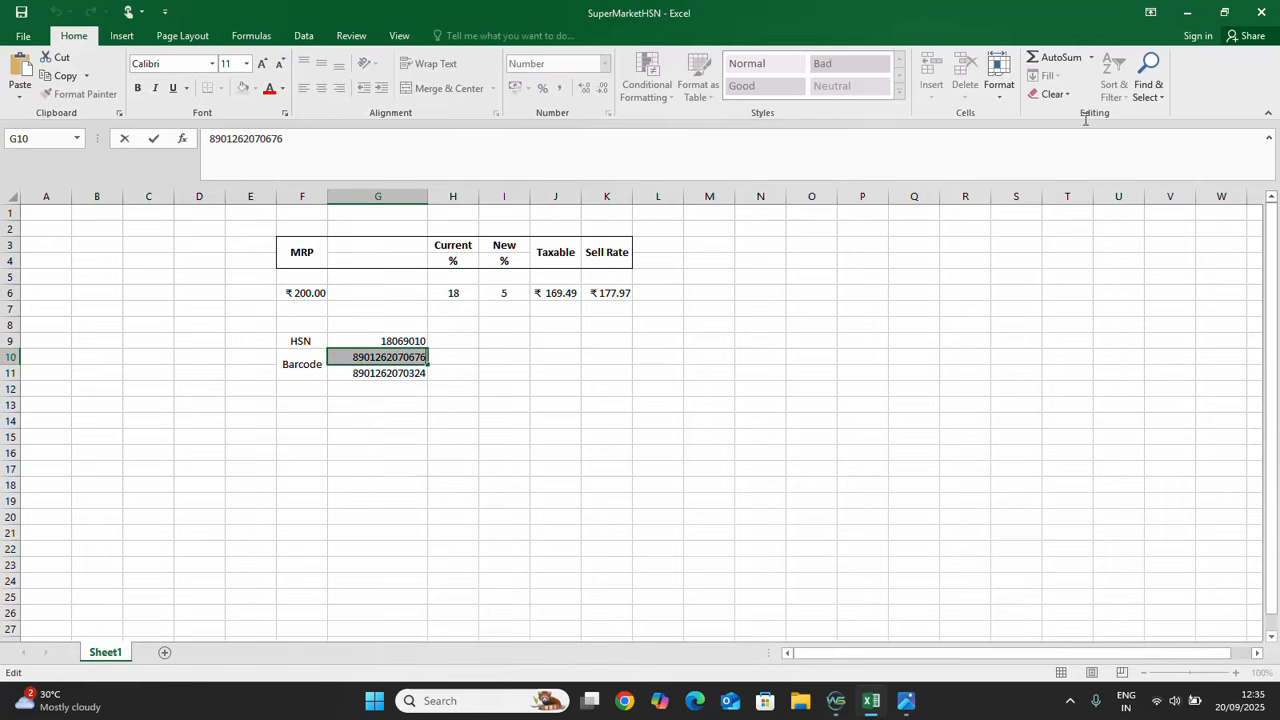
left_click(1187, 12)
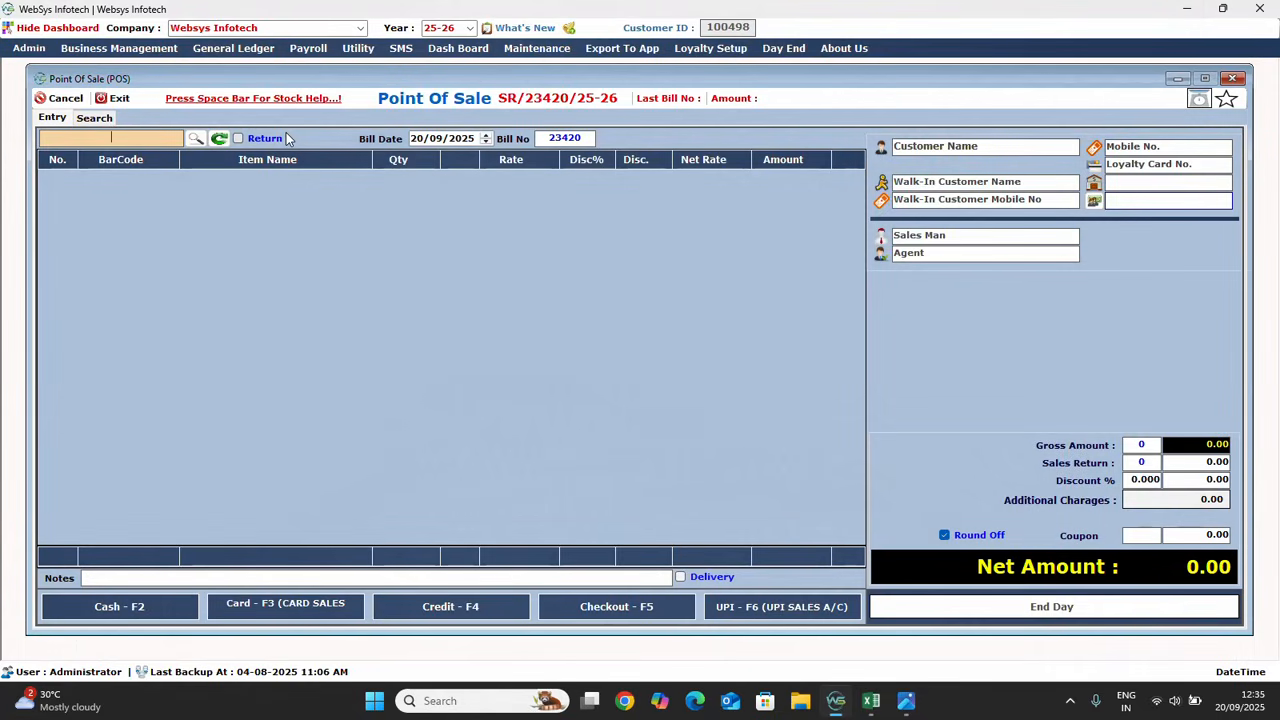
key("ctrl+v")
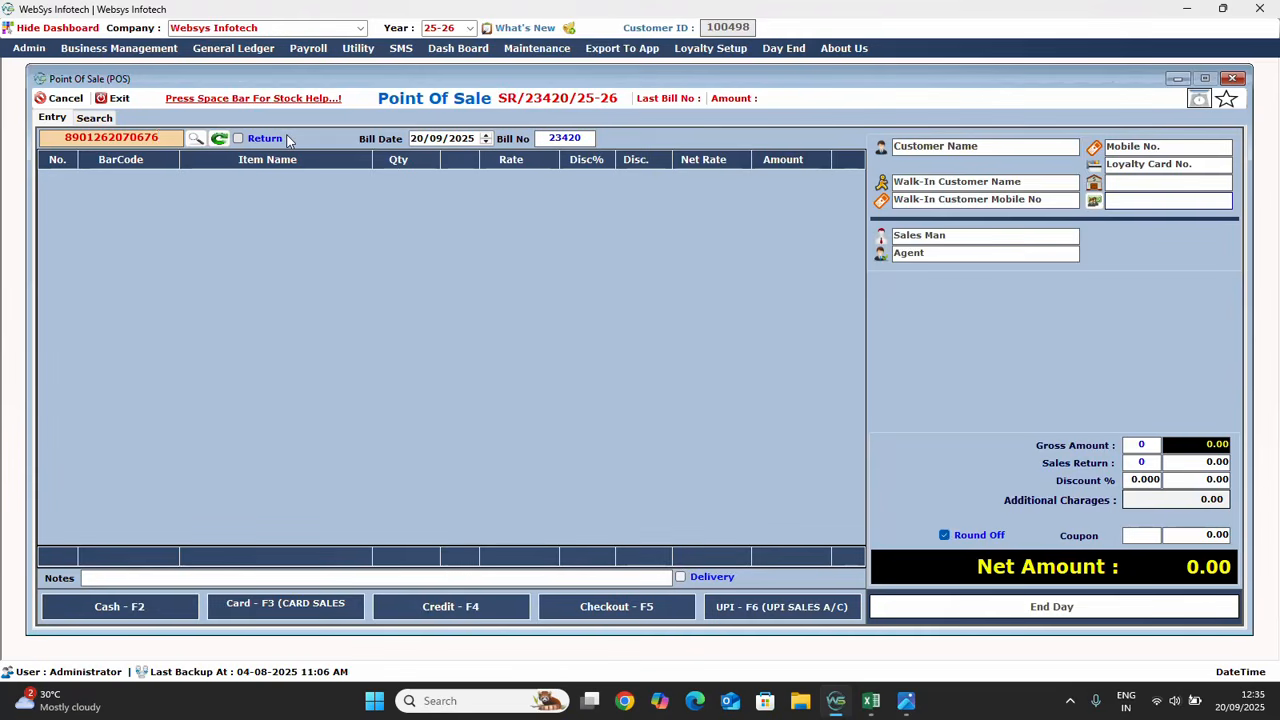
key("Return")
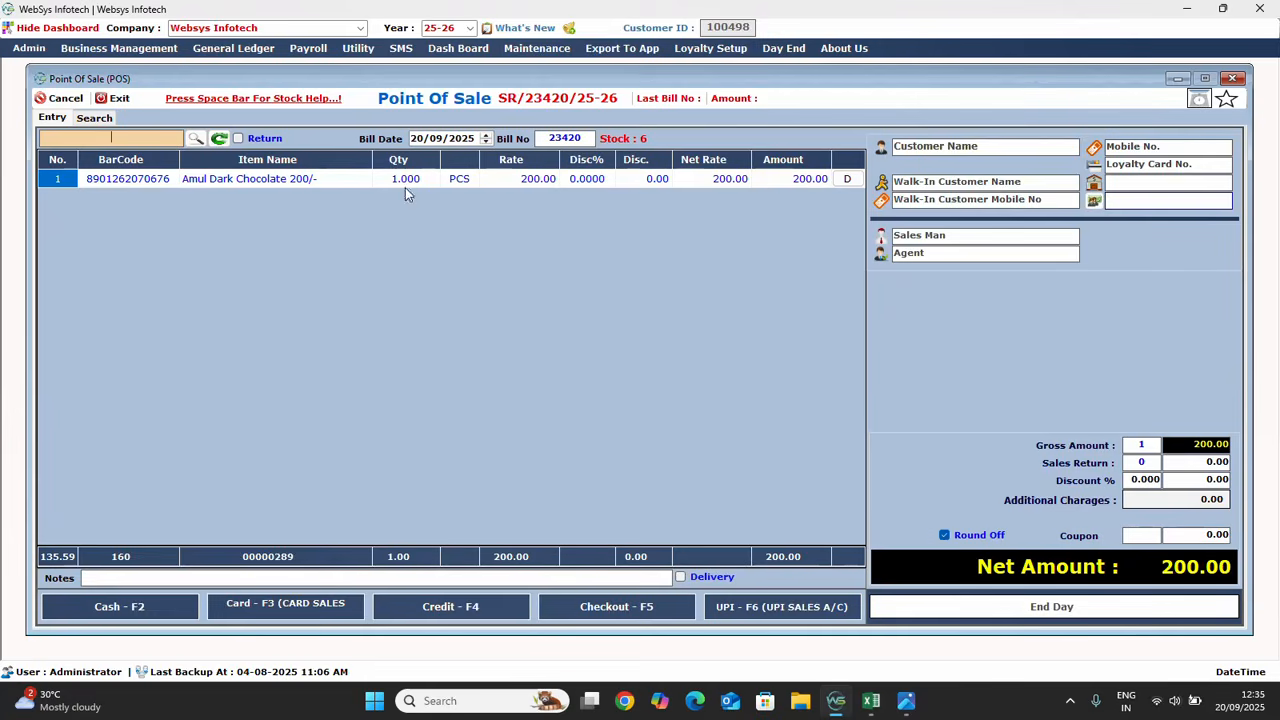
left_click(418, 143)
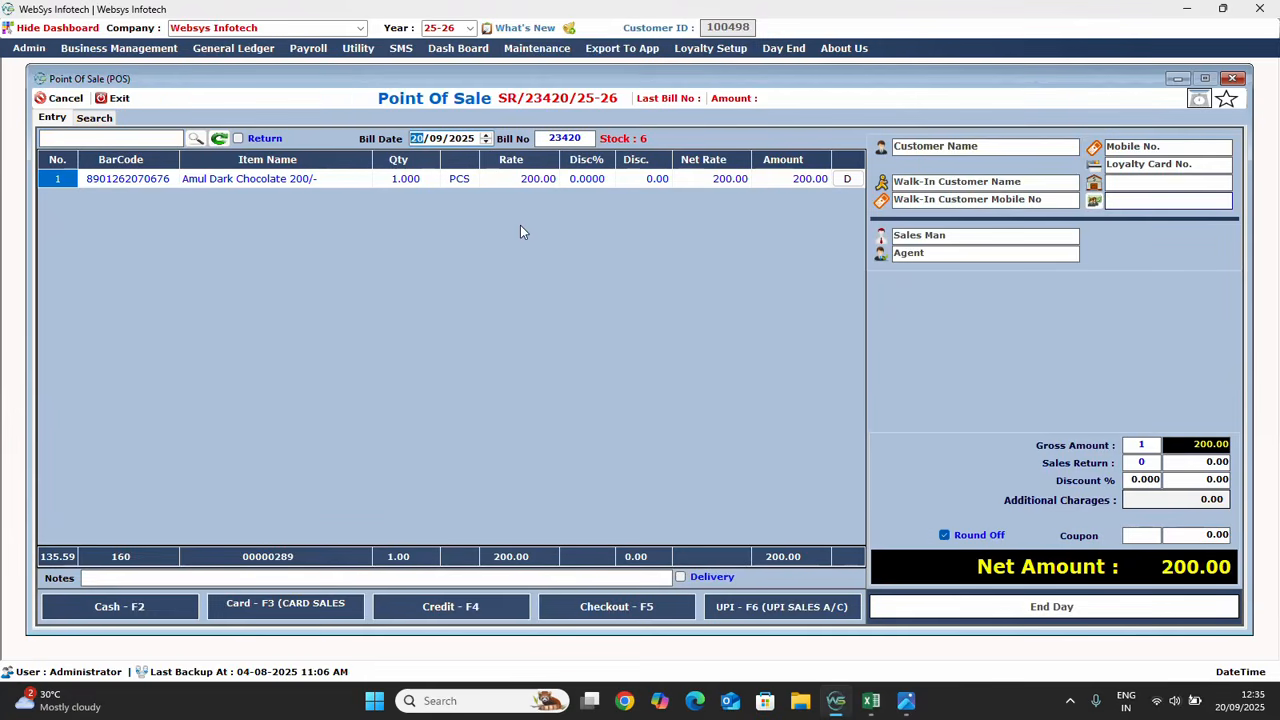
type("22")
left_click(137, 139)
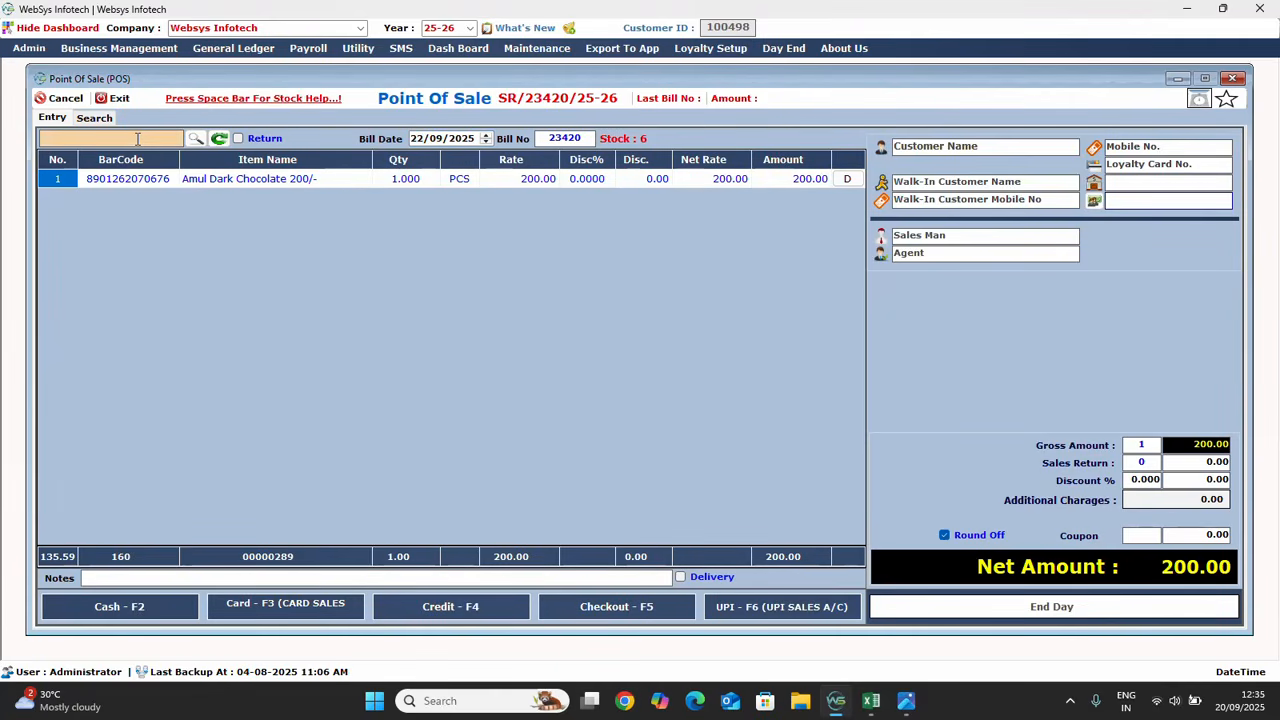
type("8901262070676")
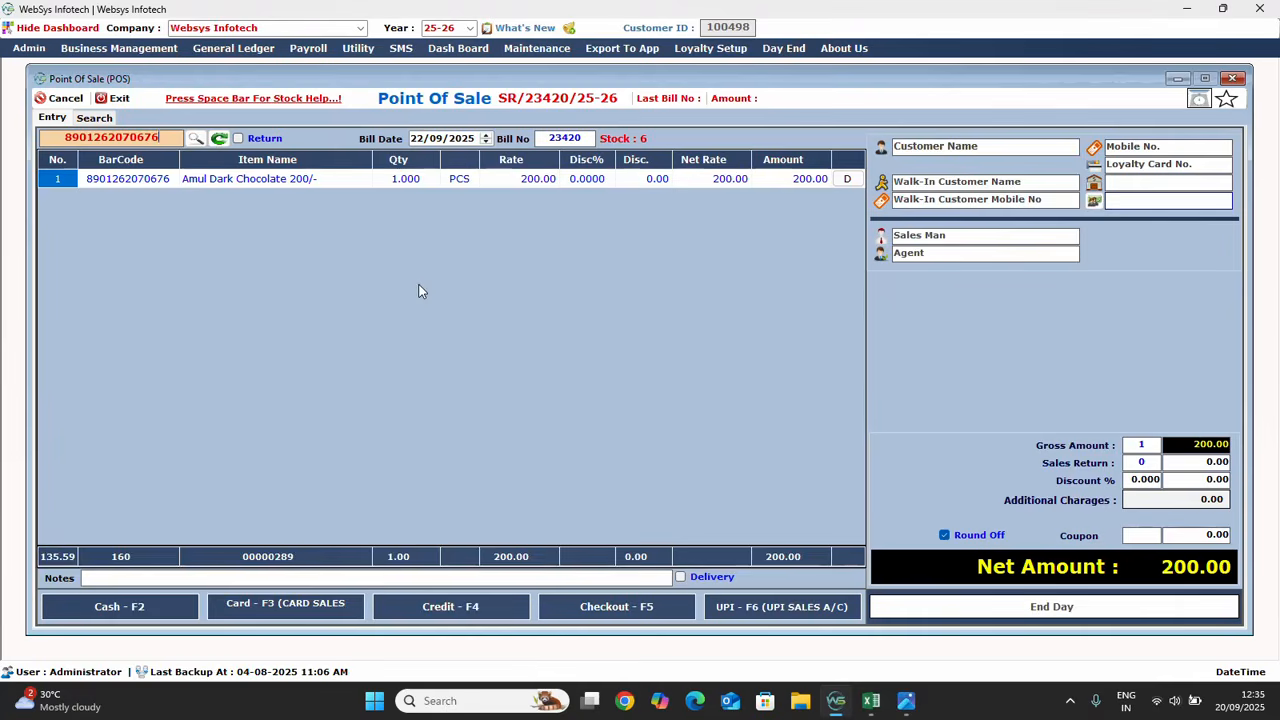
key("Return")
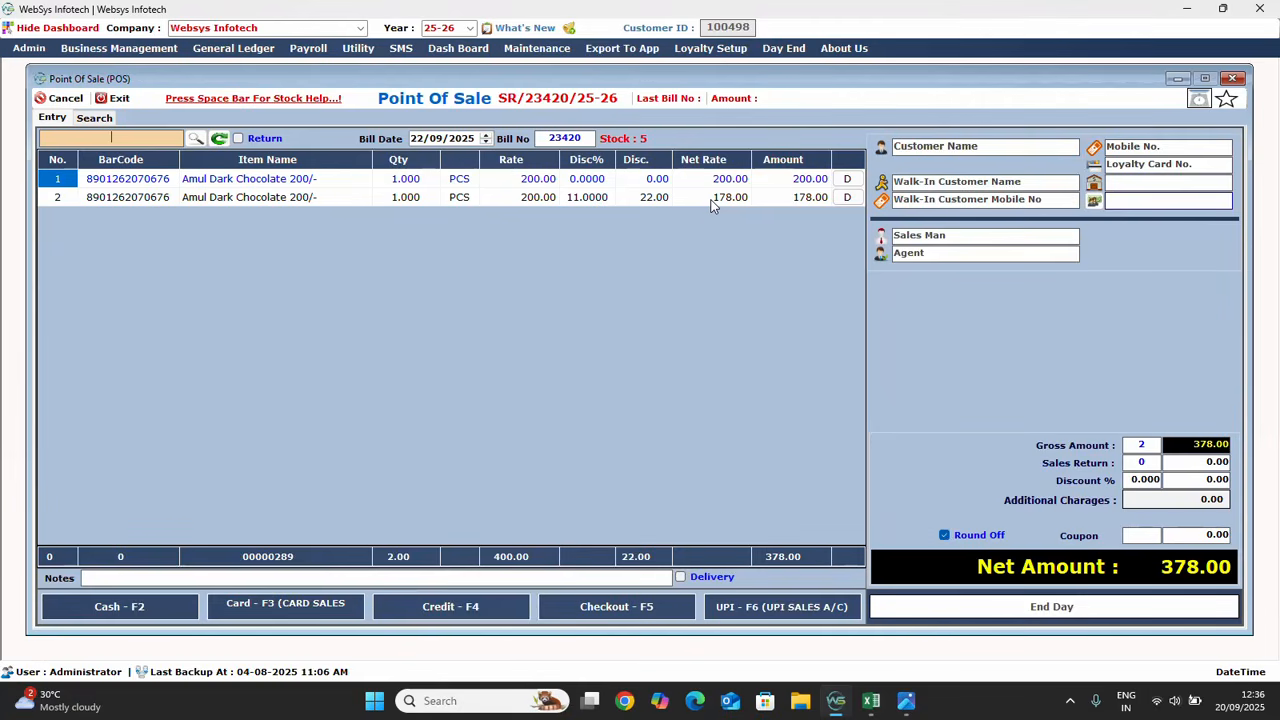
left_click(871, 700)
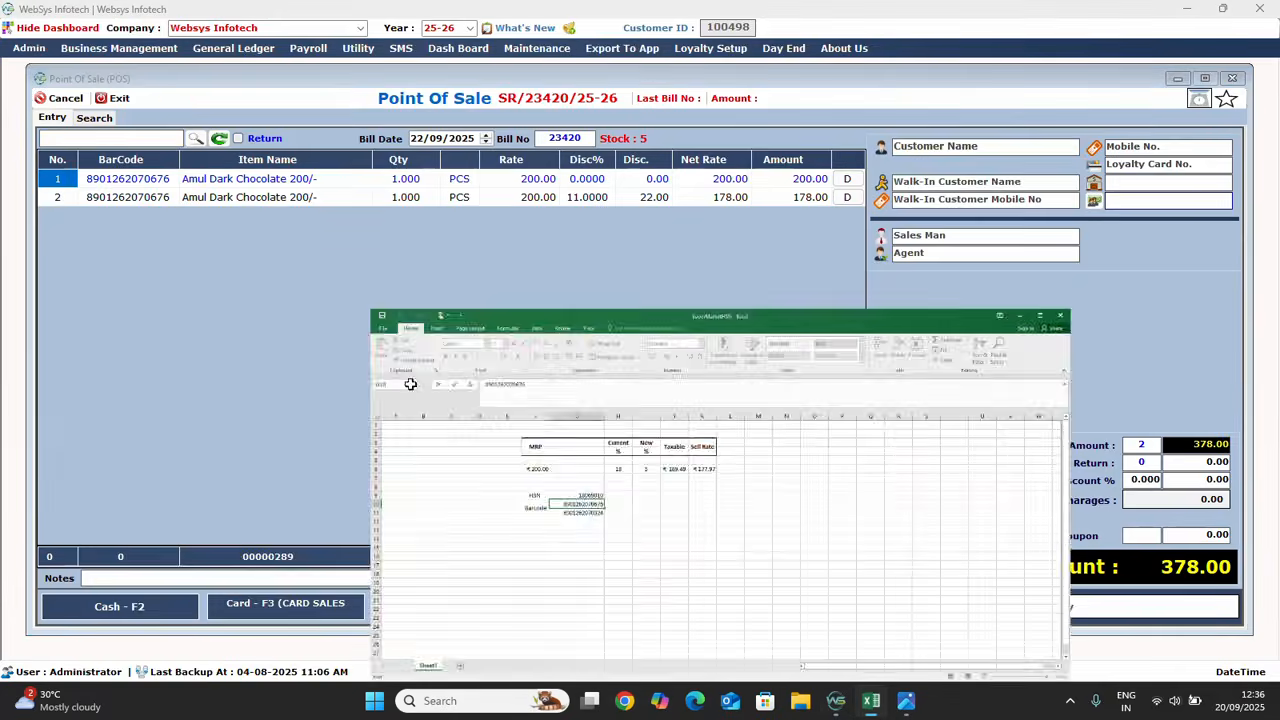
double_click(356, 374)
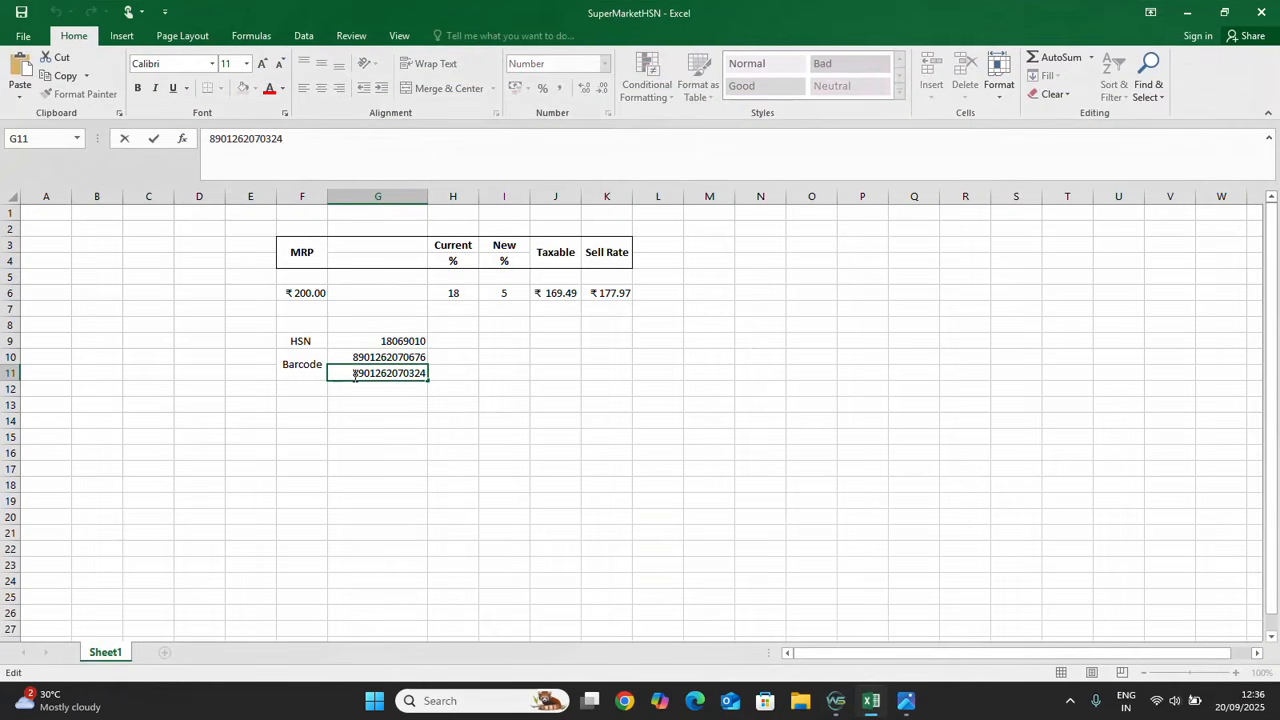
left_click_drag(356, 374, 428, 374)
key("ctrl+c")
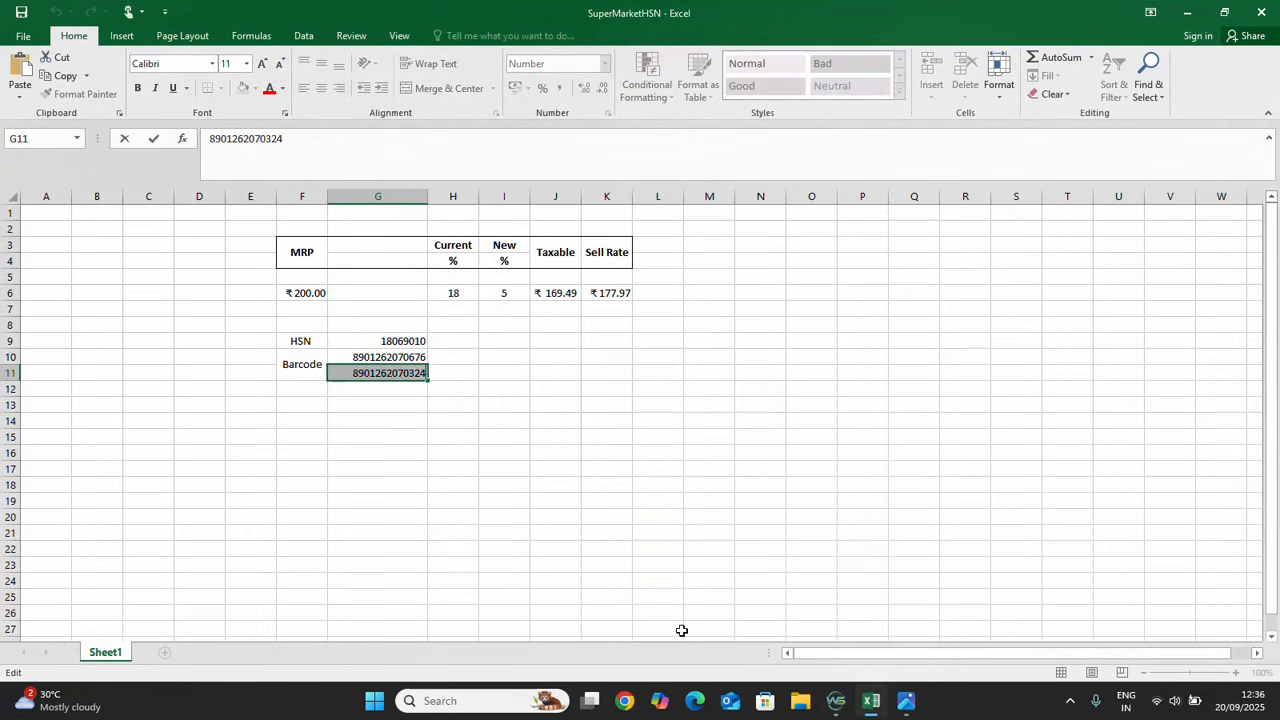
left_click(836, 700)
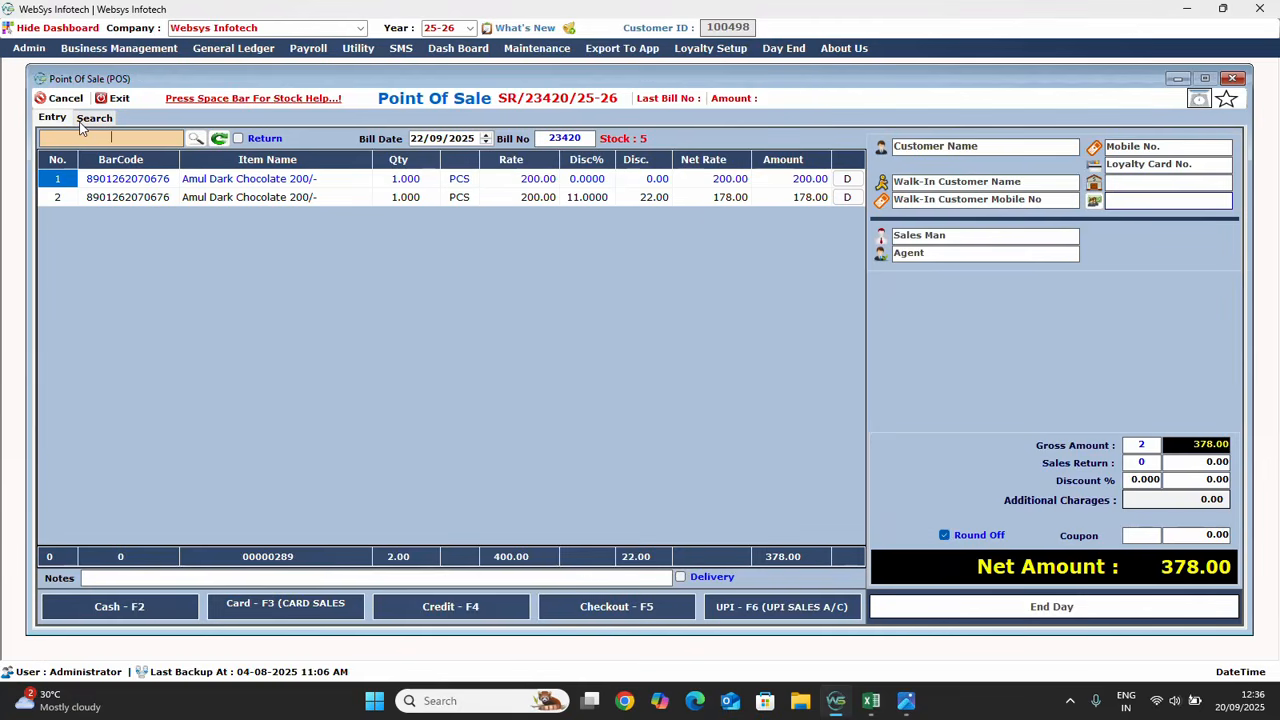
key("ctrl+v")
key("Return")
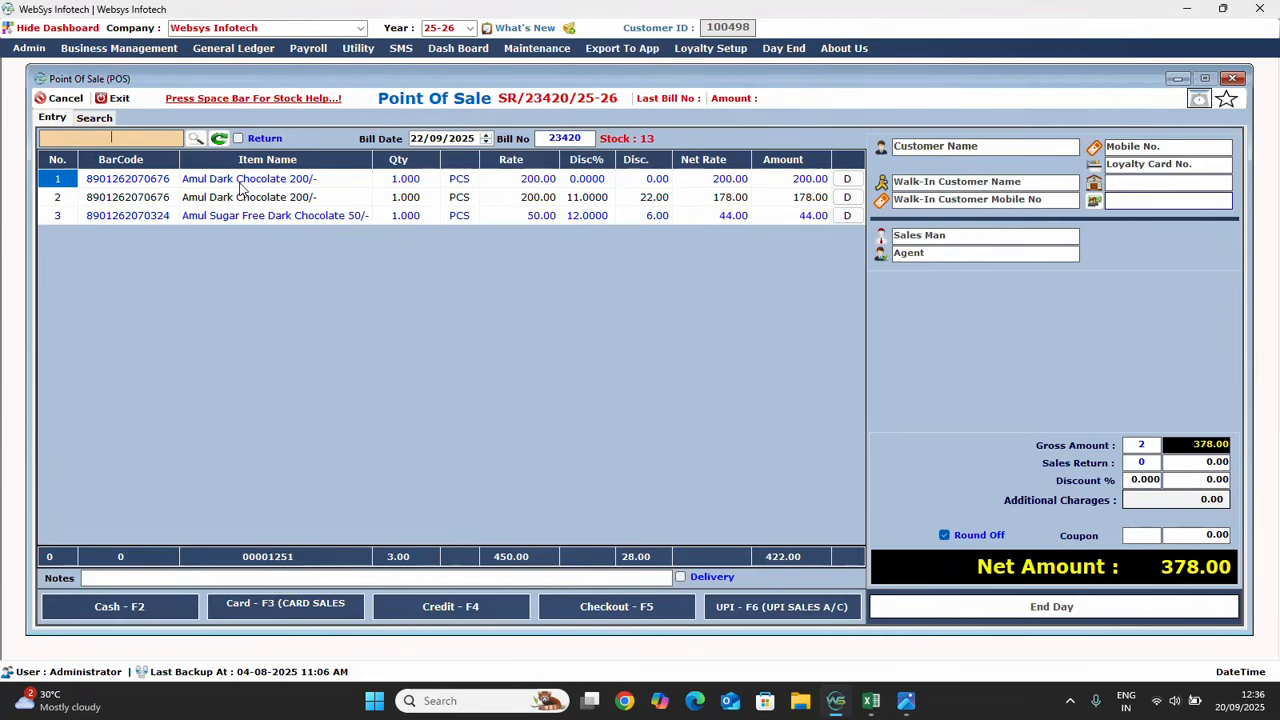